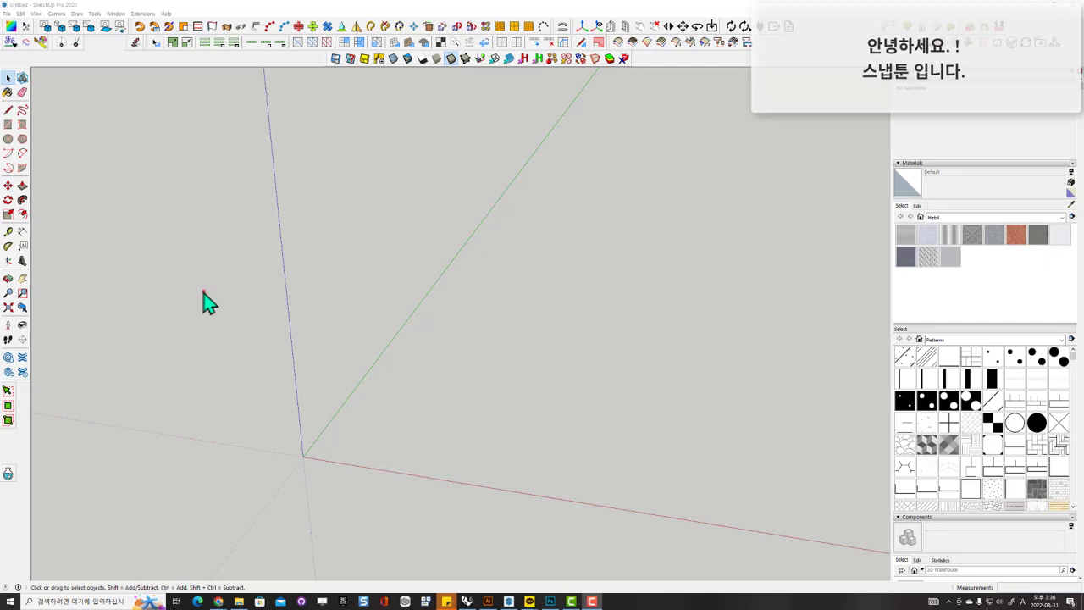
Step: Search the Snaptoon Warehouse for 'office' and download an office room model without gluing it
{"action": "left_click_drag", "start_coordinate": [107, 82], "coordinate": [106, 81]}
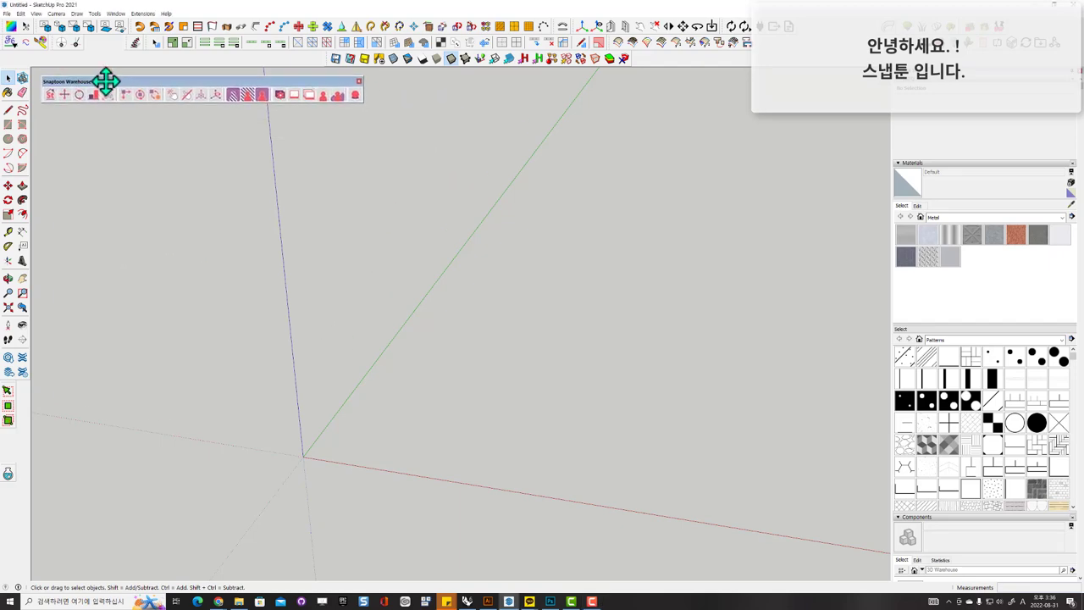
{"action": "left_click", "coordinate": [49, 94]}
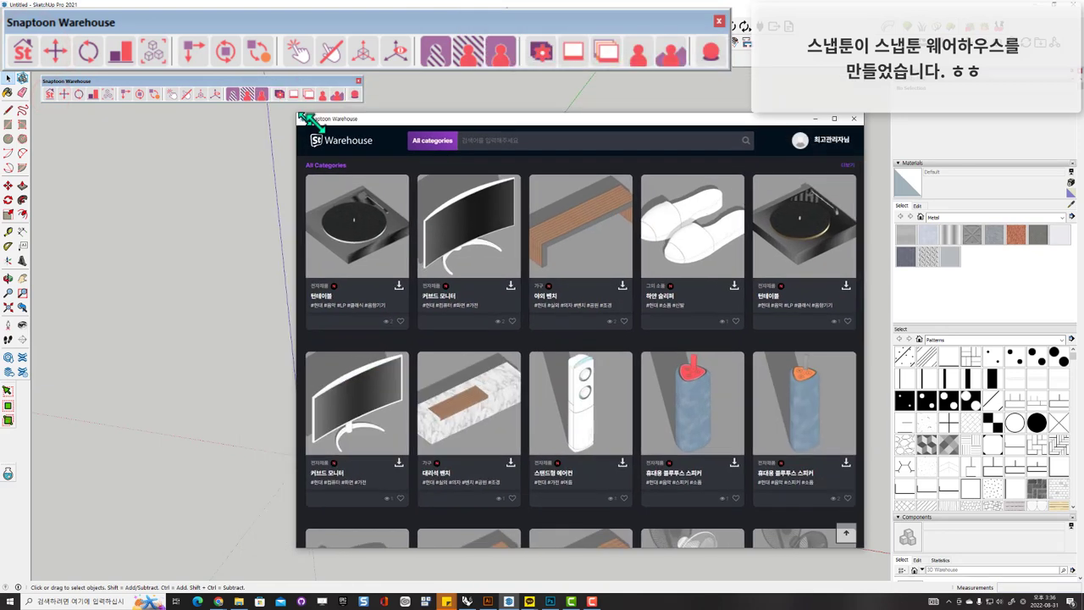
{"action": "left_click_drag", "start_coordinate": [308, 111], "coordinate": [424, 77]}
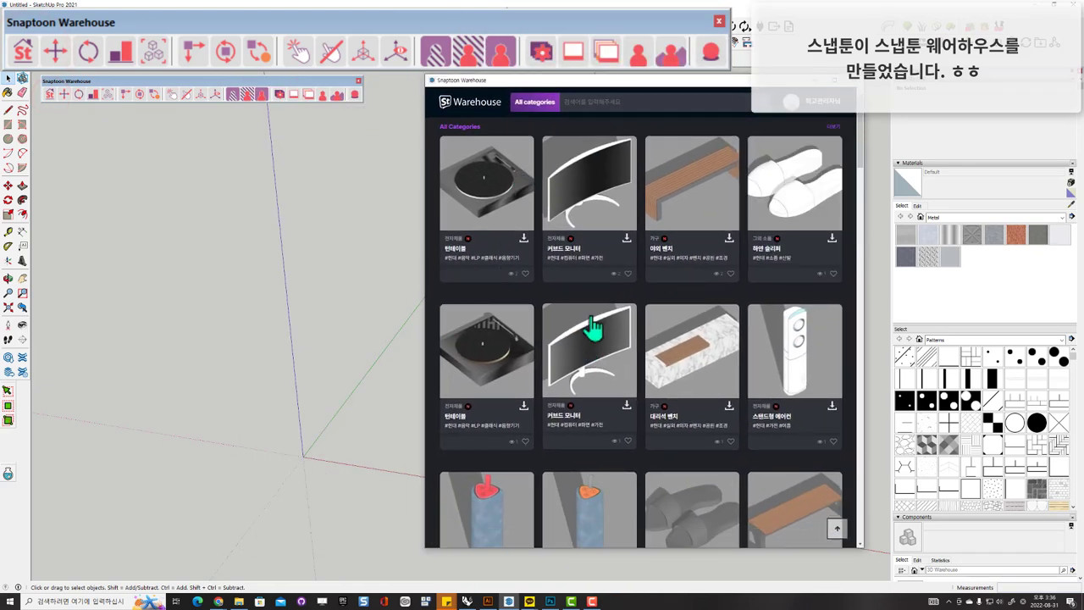
{"action": "type", "text": "office"}
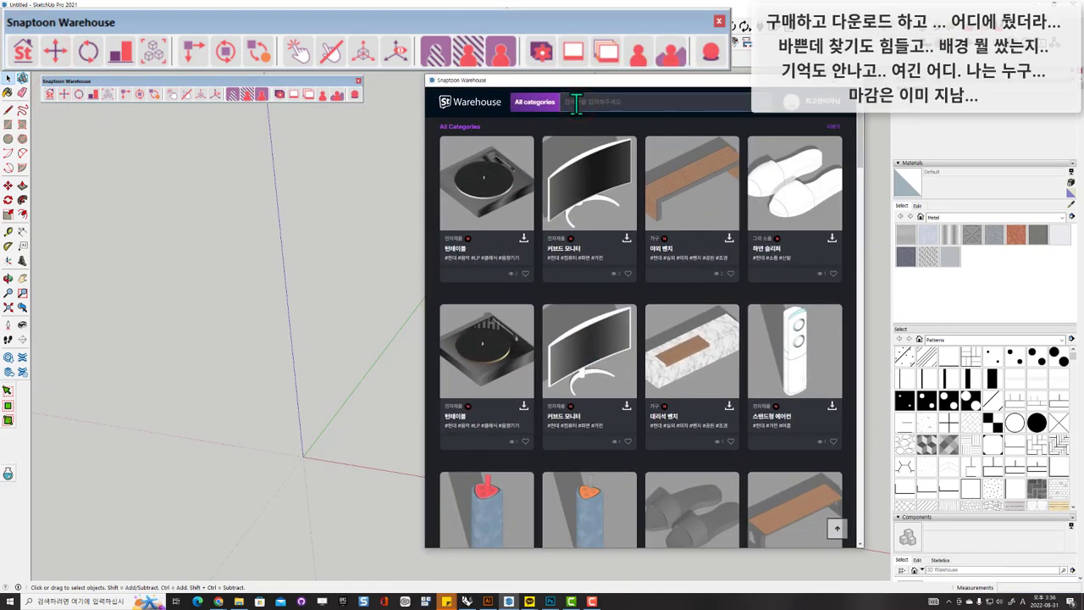
{"action": "key", "text": "Return"}
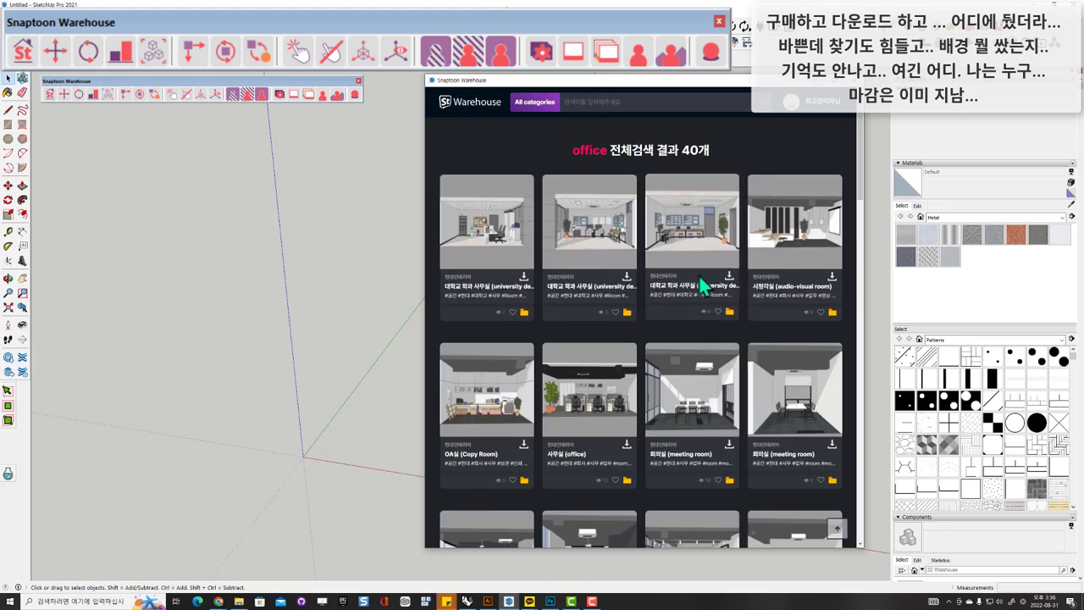
{"action": "left_click", "coordinate": [614, 256]}
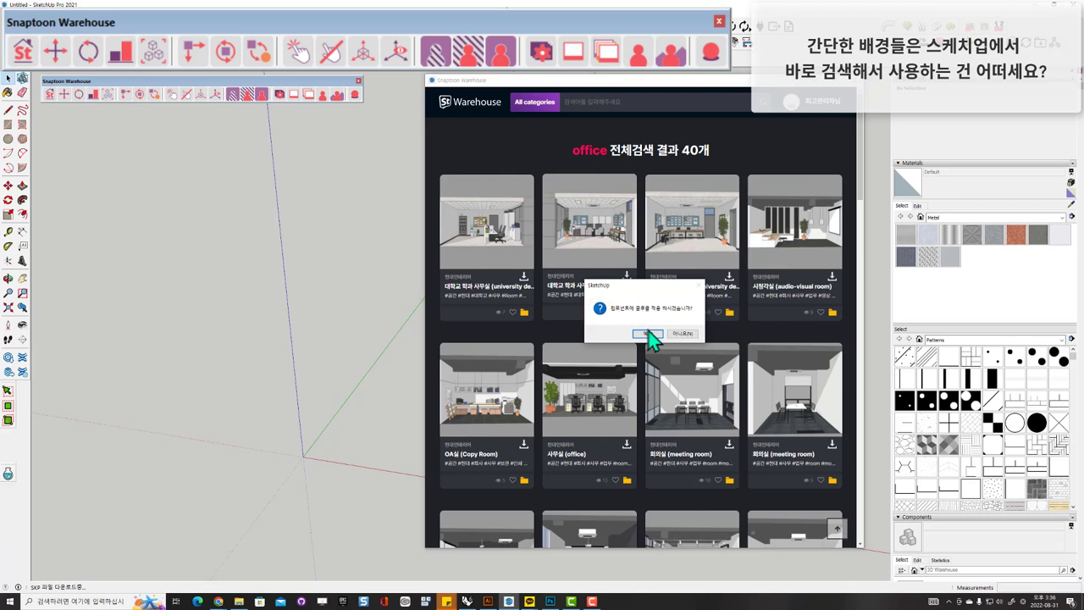
{"action": "left_click", "coordinate": [682, 334]}
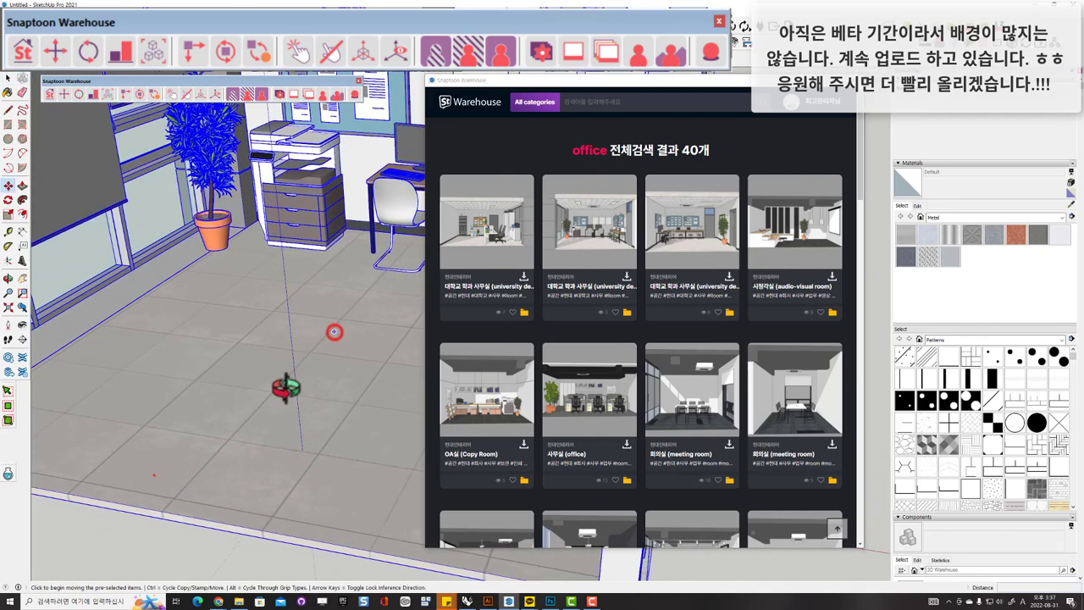
Step: Place the office room model in the scene and orbit closer to the desk area
{"action": "left_click", "coordinate": [818, 114]}
{"action": "mouse_move", "coordinate": [358, 350]}
{"action": "middle_mouse_down"}
{"action": "mouse_move", "coordinate": [308, 314]}
{"action": "mouse_move", "coordinate": [314, 363]}
{"action": "mouse_move", "coordinate": [363, 302]}
{"action": "mouse_move", "coordinate": [361, 474]}
{"action": "middle_mouse_up"}
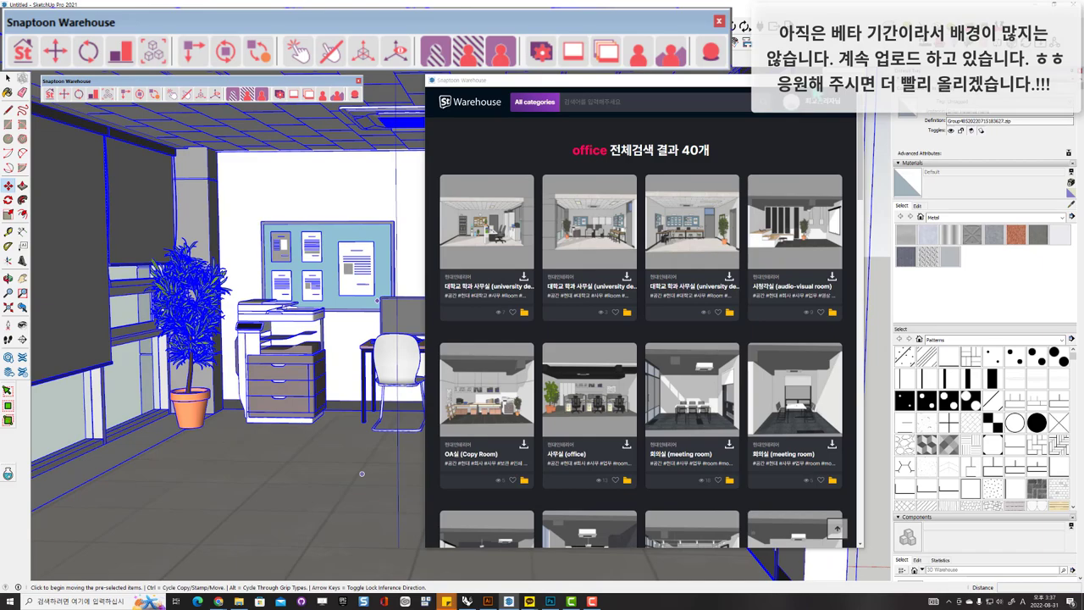
{"action": "scroll", "coordinate": [361, 473], "scroll_direction": "down", "scroll_amount": 3}
{"action": "scroll", "coordinate": [407, 508], "scroll_direction": "down", "scroll_amount": 2}
{"action": "scroll", "coordinate": [450, 537], "scroll_direction": "down", "scroll_amount": 2}
{"action": "scroll", "coordinate": [450, 537], "scroll_direction": "up", "scroll_amount": 3}
Step: Select the whole office room, then deselect it and view the printer and desks
{"action": "key", "text": "space"}
{"action": "left_click", "coordinate": [454, 549]}
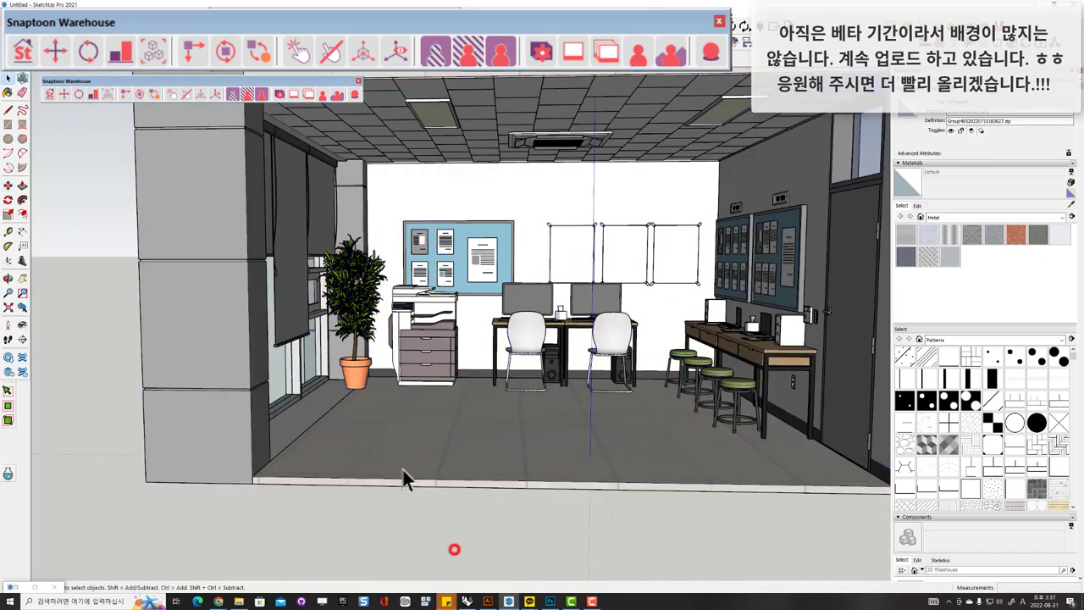
{"action": "left_click", "coordinate": [403, 472]}
{"action": "scroll", "coordinate": [394, 466], "scroll_direction": "up", "scroll_amount": 3}
{"action": "scroll", "coordinate": [437, 415], "scroll_direction": "up", "scroll_amount": 3}
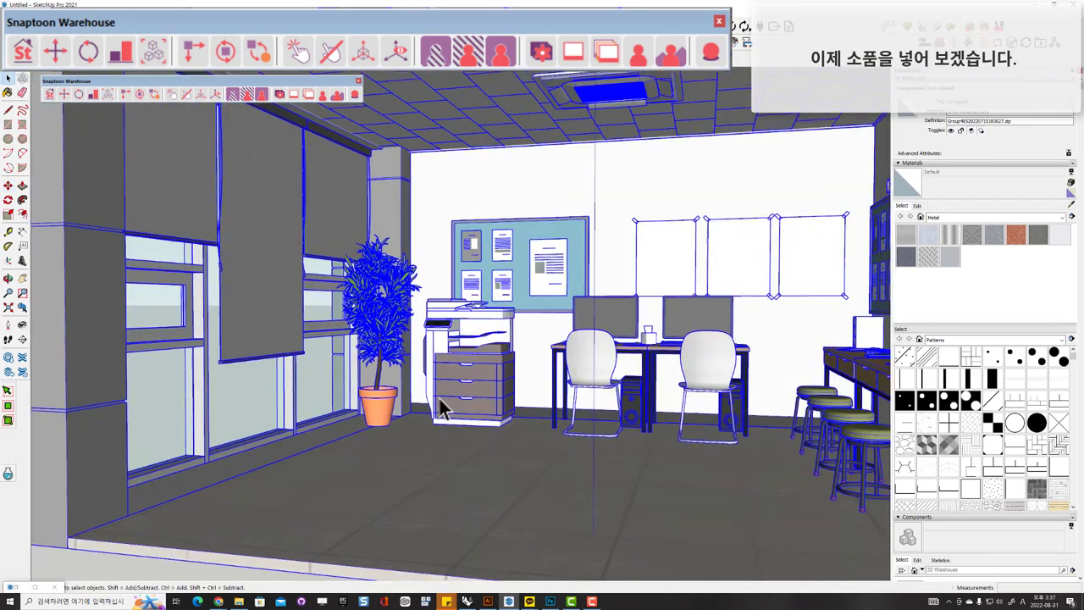
{"action": "scroll", "coordinate": [315, 357], "scroll_direction": "down", "scroll_amount": 3}
{"action": "scroll", "coordinate": [315, 356], "scroll_direction": "down", "scroll_amount": 2}
{"action": "left_click", "coordinate": [284, 510]}
{"action": "scroll", "coordinate": [442, 334], "scroll_direction": "up", "scroll_amount": 5}
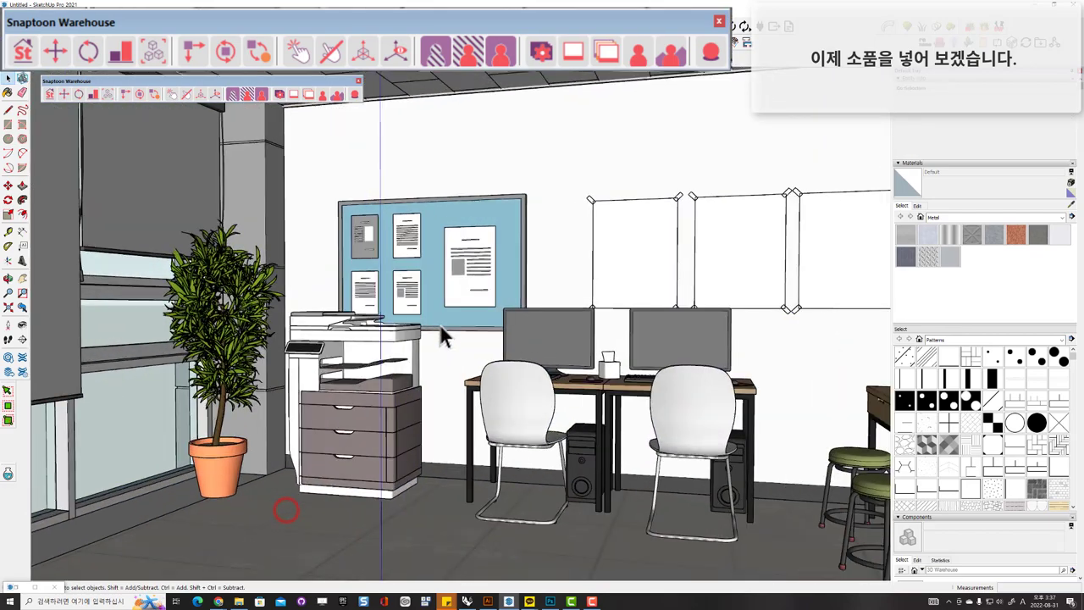
{"action": "middle_click_drag", "start_coordinate": [438, 321], "coordinate": [491, 336]}
{"action": "scroll", "coordinate": [458, 330], "scroll_direction": "down", "scroll_amount": 2}
{"action": "scroll", "coordinate": [398, 316], "scroll_direction": "up", "scroll_amount": 3}
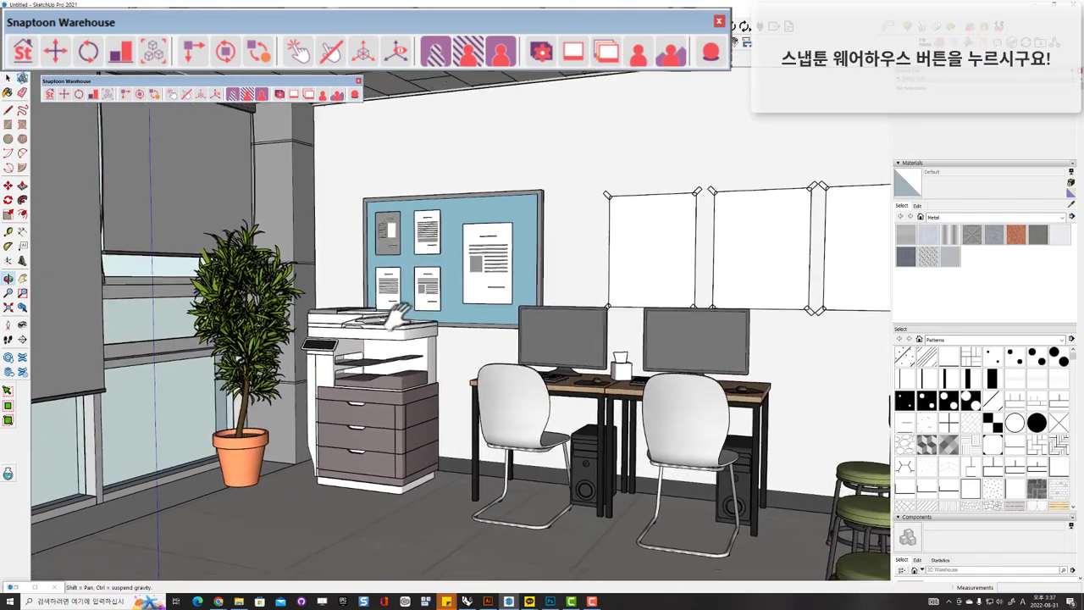
Step: Search the warehouse for 'table' and download the black-legged wooden table, gluing it to surfaces
{"action": "left_click", "coordinate": [49, 94]}
{"action": "left_click", "coordinate": [525, 86]}
{"action": "type", "text": "table"}
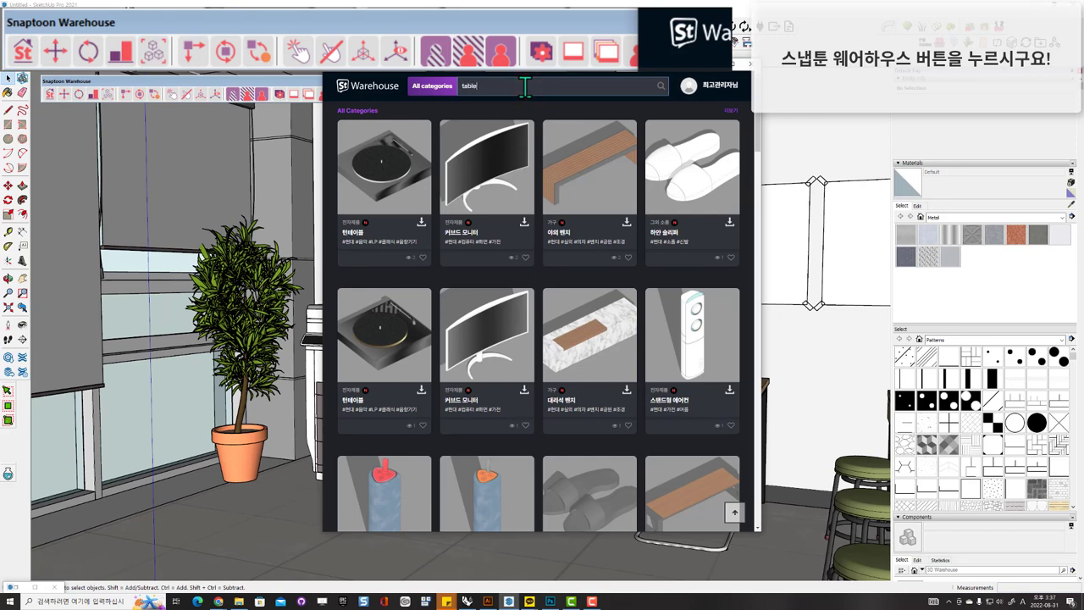
{"action": "key", "text": "Return"}
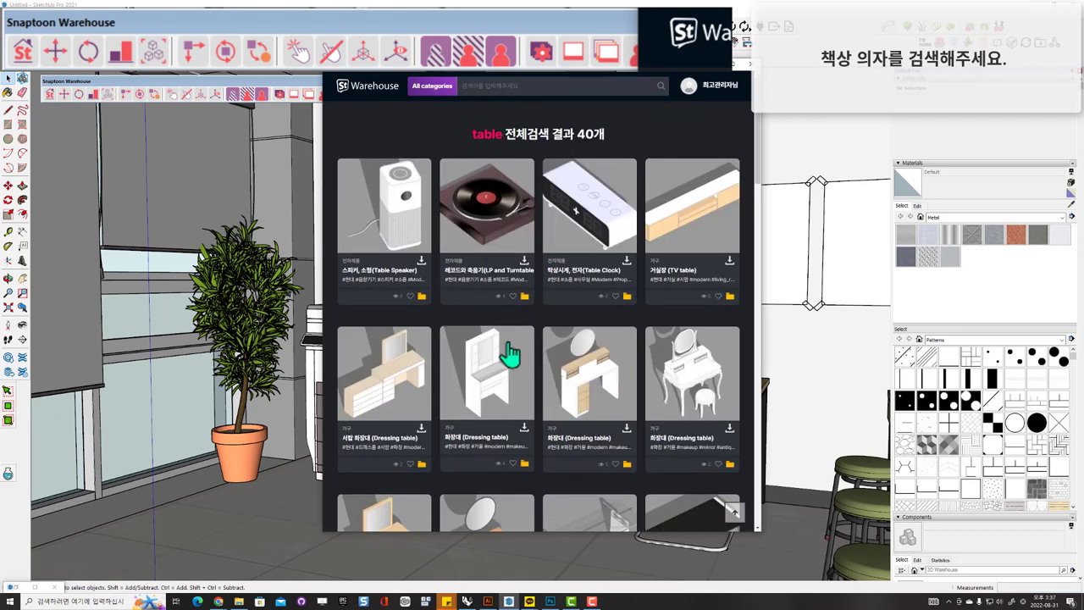
{"action": "scroll", "coordinate": [510, 355], "scroll_direction": "down", "scroll_amount": 3}
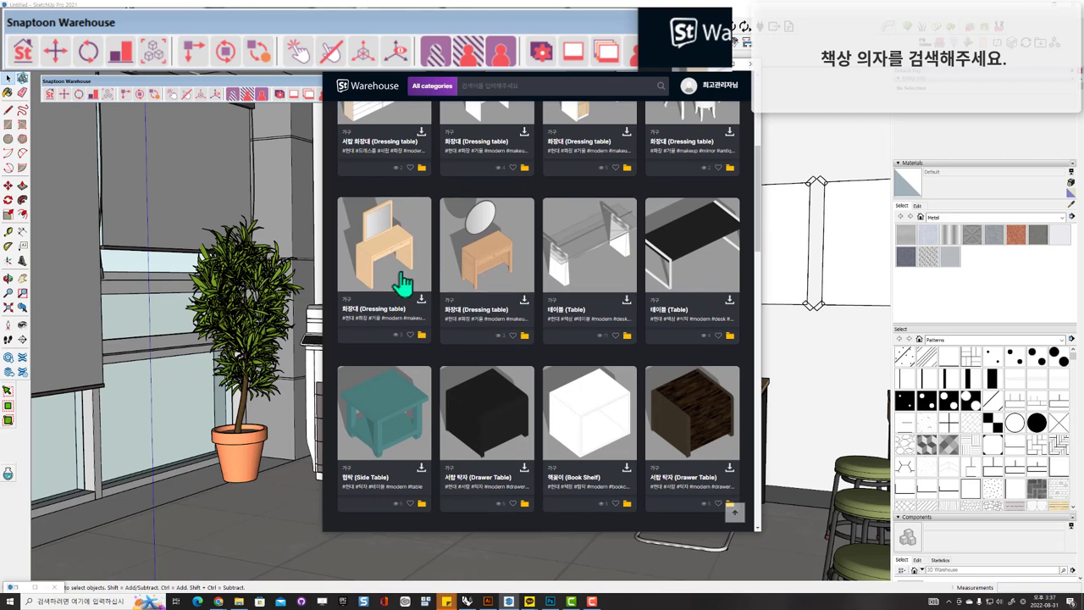
{"action": "scroll", "coordinate": [593, 399], "scroll_direction": "down", "scroll_amount": 4}
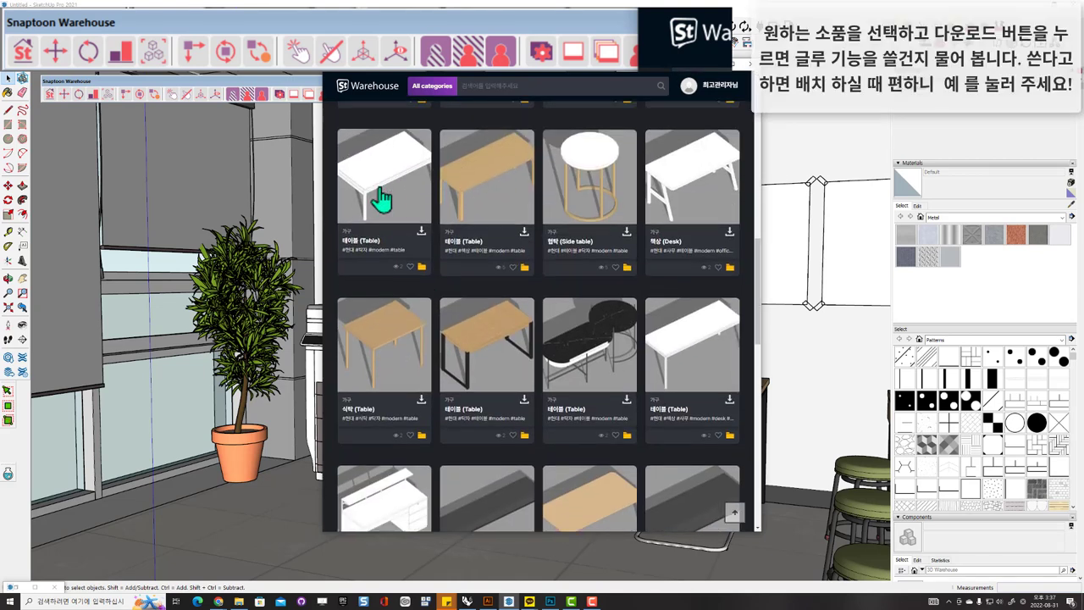
{"action": "scroll", "coordinate": [466, 280], "scroll_direction": "down", "scroll_amount": 2}
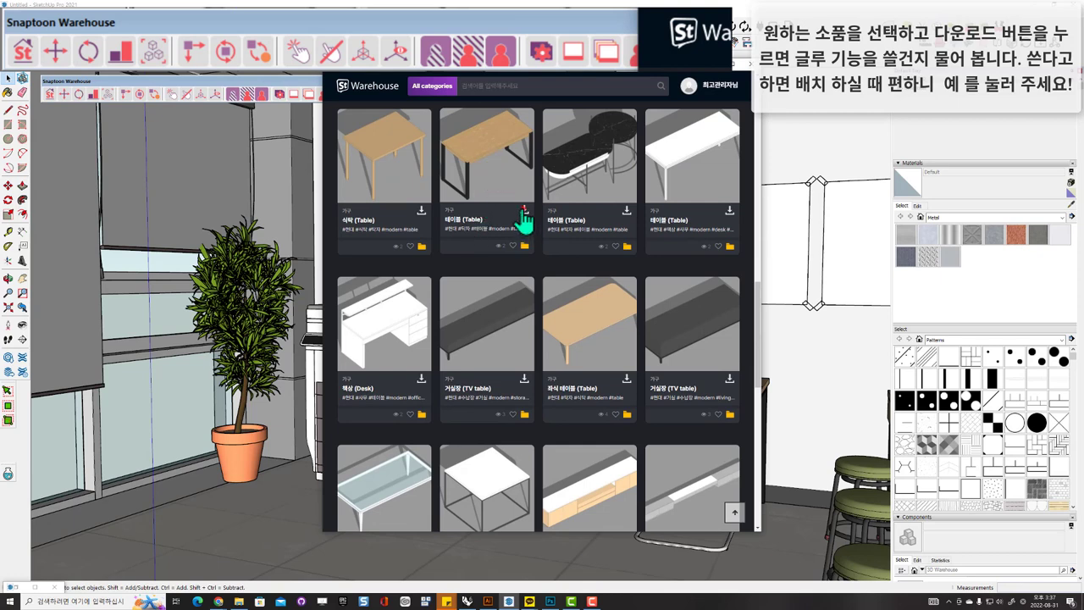
{"action": "left_click", "coordinate": [525, 210]}
{"action": "left_click", "coordinate": [549, 317]}
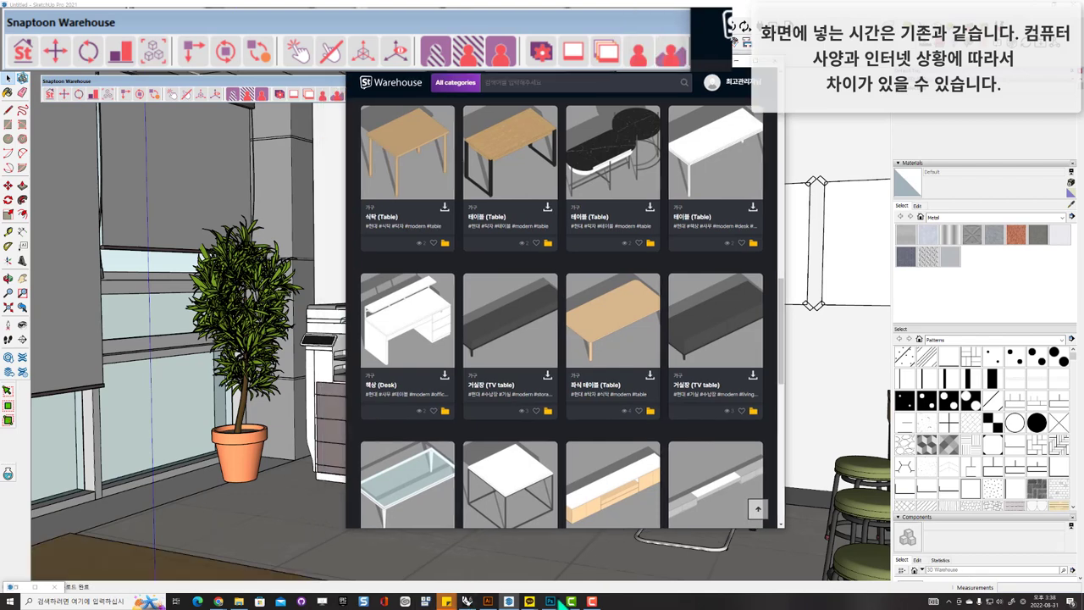
Step: Place the wooden table near the plant and rotate it two steps with Snaptoon Rotate
{"action": "left_click", "coordinate": [217, 532]}
{"action": "middle_click_drag", "start_coordinate": [227, 494], "coordinate": [291, 448]}
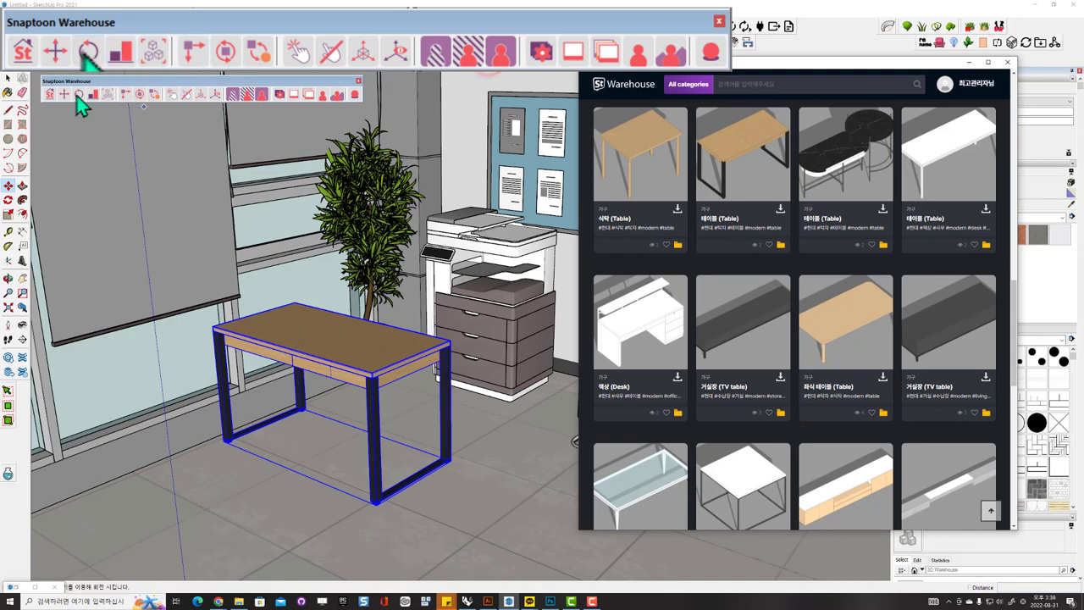
{"action": "left_click", "coordinate": [78, 95]}
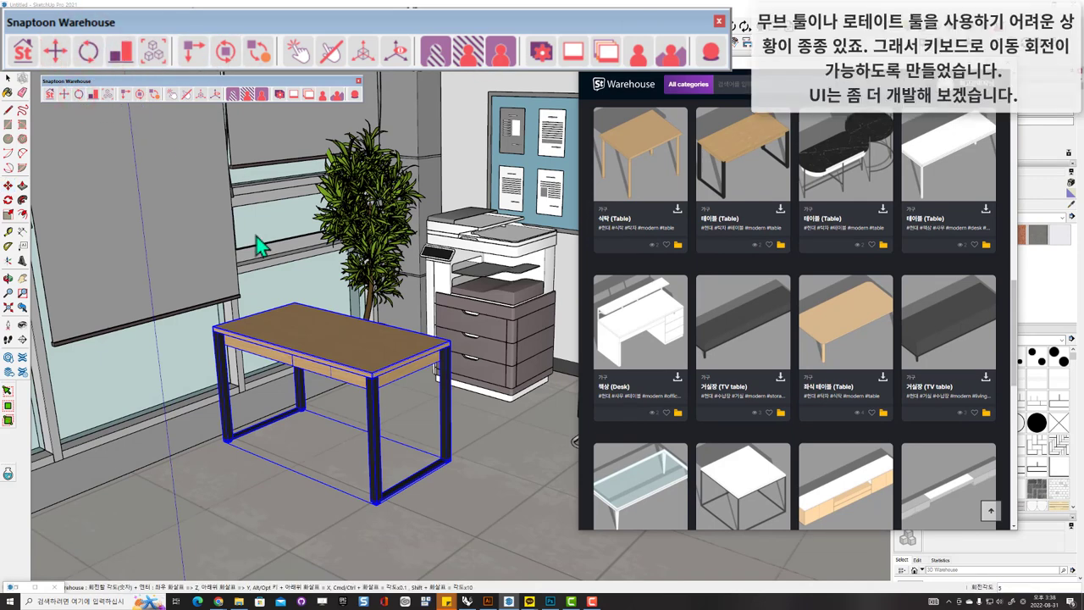
{"action": "middle_click_drag", "start_coordinate": [318, 362], "coordinate": [130, 142]}
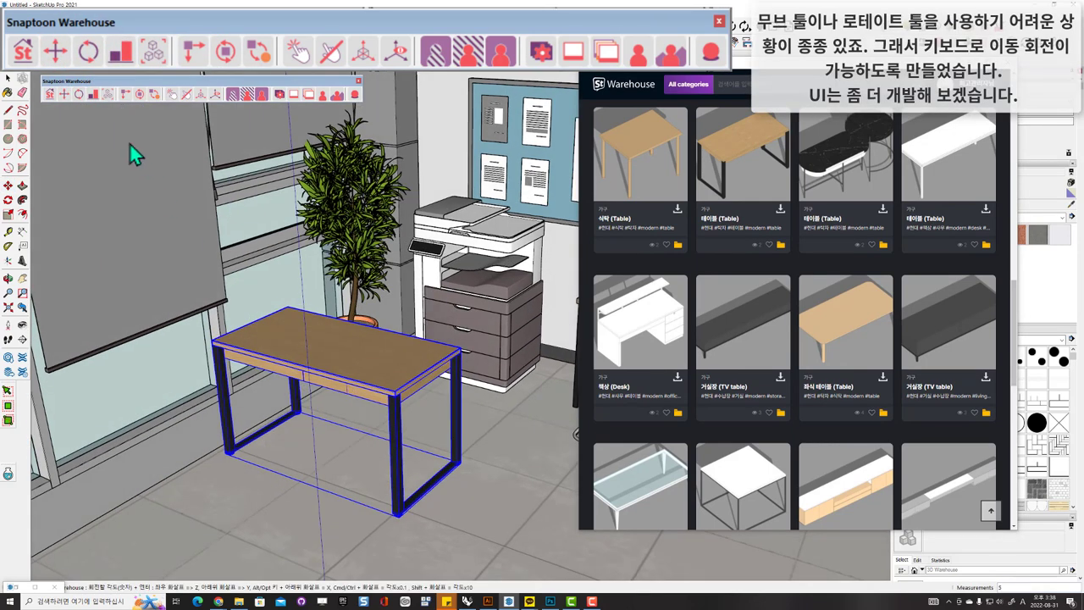
{"action": "left_click", "coordinate": [78, 94]}
{"action": "middle_click_drag", "start_coordinate": [302, 363], "coordinate": [331, 375]}
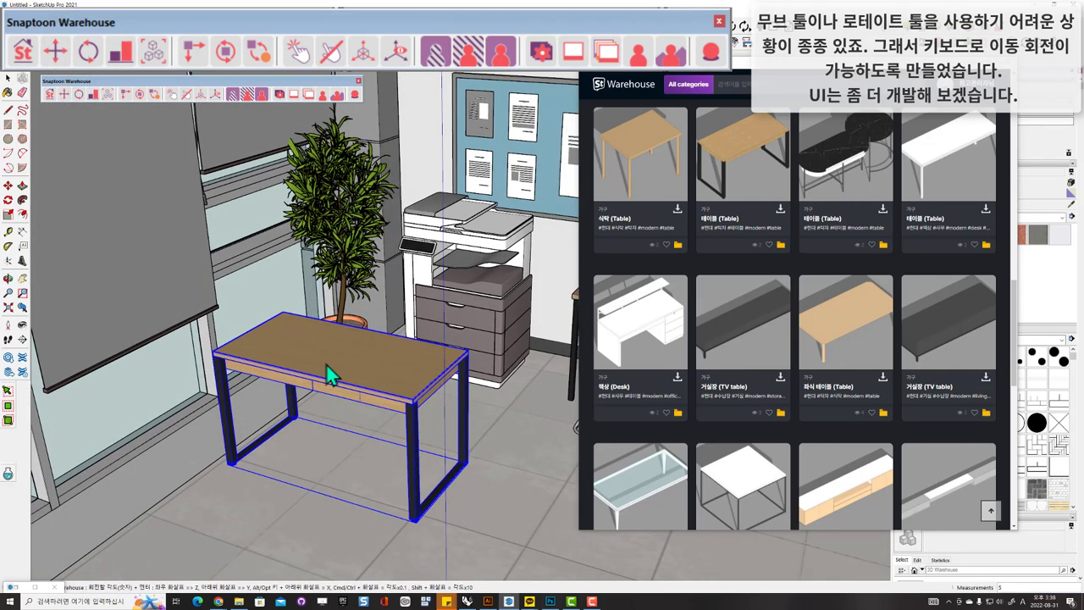
{"action": "key", "text": "Right"}
{"action": "key", "text": "Right"}
{"action": "key", "text": "Right"}
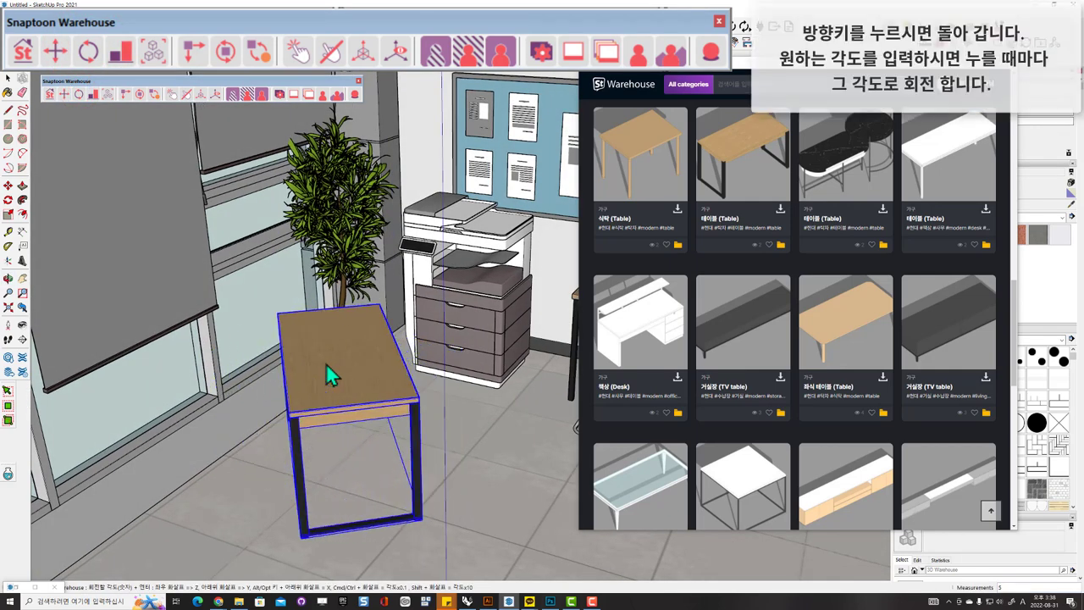
{"action": "key", "text": "Right"}
{"action": "key", "text": "Right"}
{"action": "key", "text": "Right"}
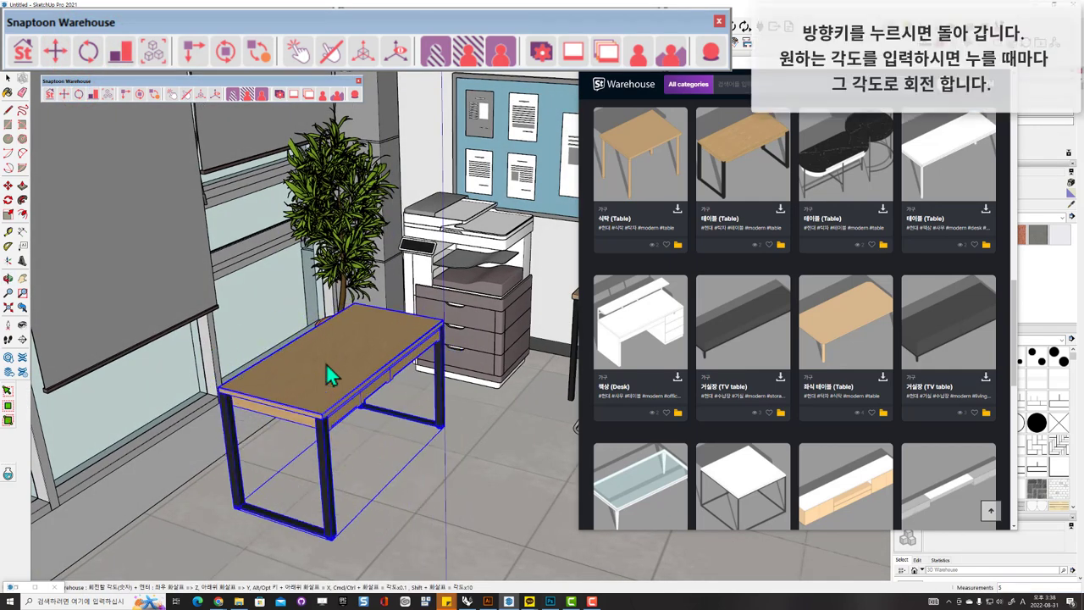
Step: Nudge the table into position by the window with Snaptoon Move arrow keys
{"action": "left_click", "coordinate": [63, 94]}
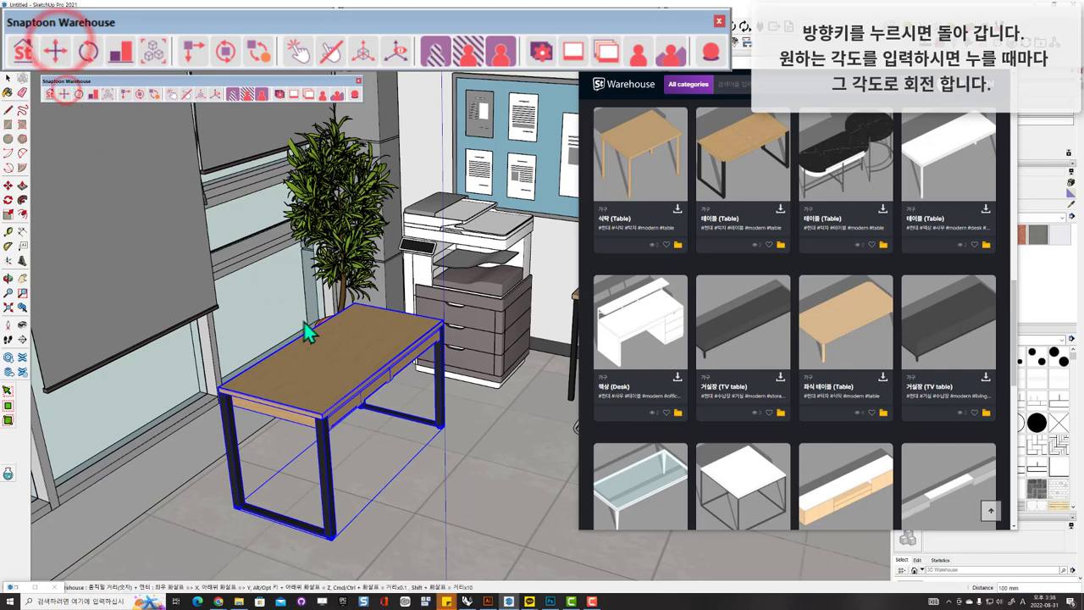
{"action": "key", "text": "Left"}
{"action": "key", "text": "Left"}
{"action": "key", "text": "Left"}
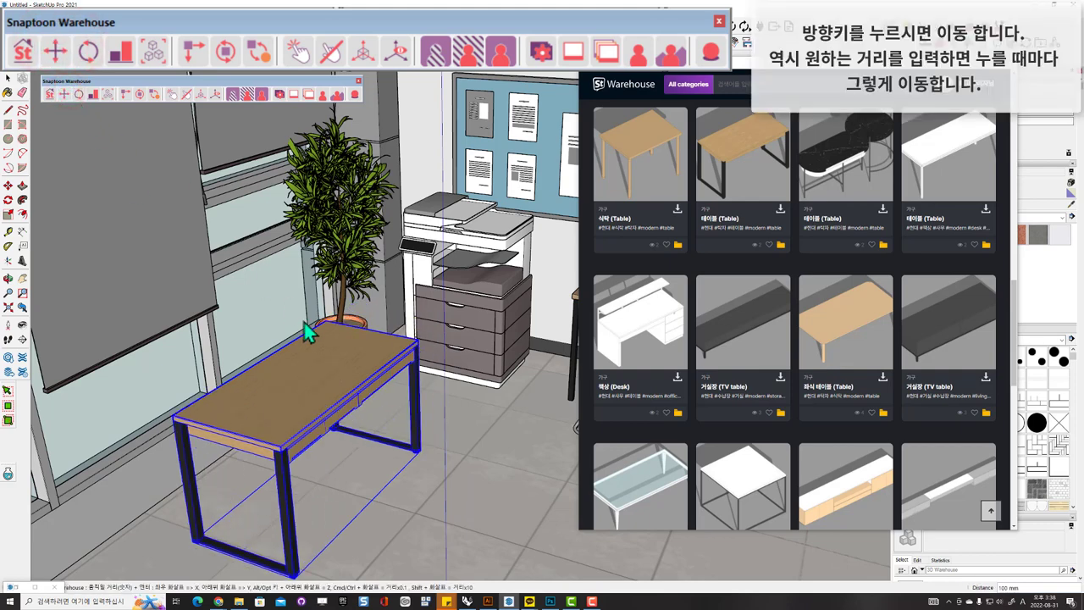
{"action": "key", "text": "Left"}
{"action": "key", "text": "Left"}
{"action": "key", "text": "Right"}
{"action": "key", "text": "Right"}
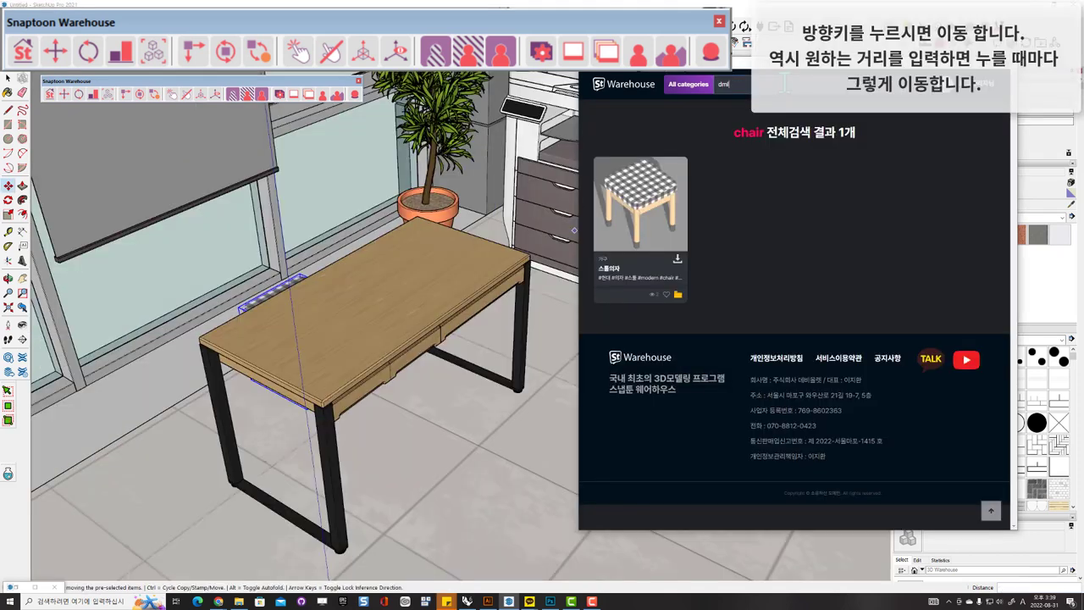
Step: Search for '의자', download the black office chair glued to surfaces, and place it beside the desk
{"action": "key", "text": "Return"}
{"action": "scroll", "coordinate": [822, 370], "scroll_direction": "down", "scroll_amount": 1}
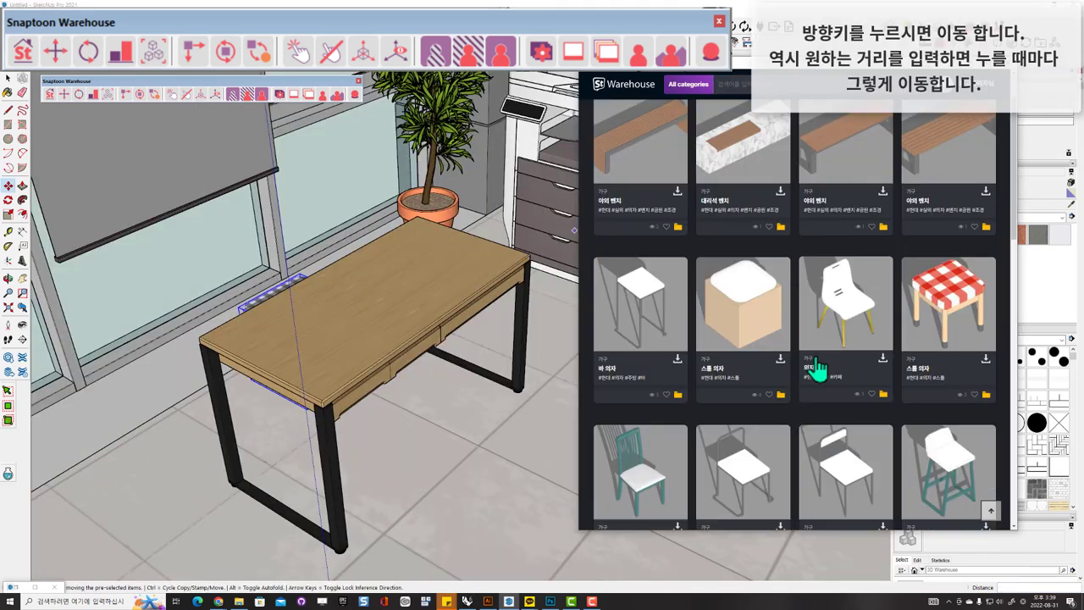
{"action": "scroll", "coordinate": [820, 370], "scroll_direction": "down", "scroll_amount": 3}
{"action": "scroll", "coordinate": [805, 362], "scroll_direction": "down", "scroll_amount": 2}
{"action": "left_click", "coordinate": [677, 266]}
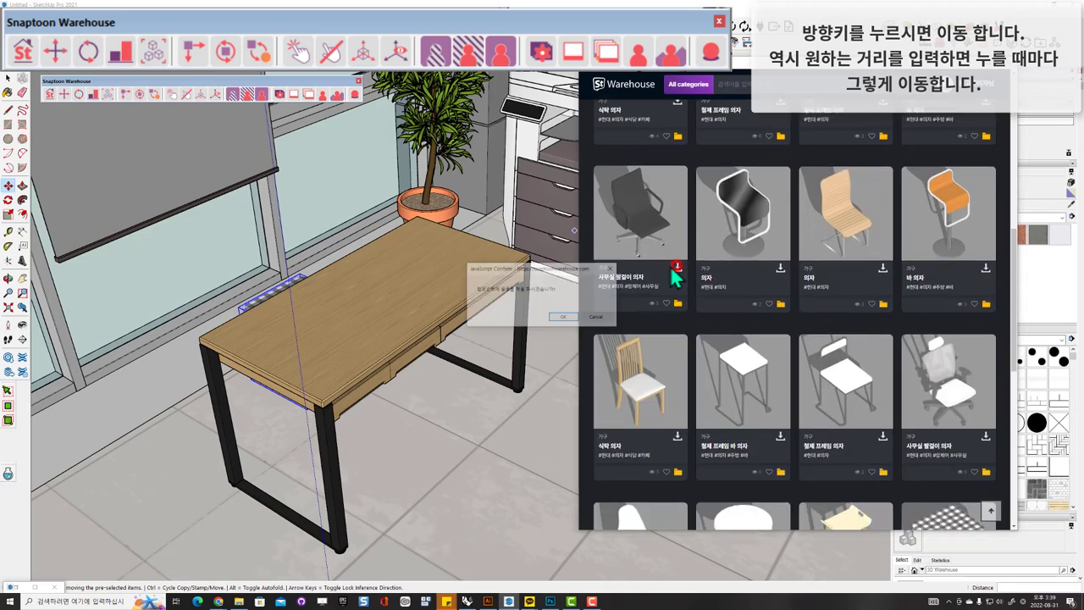
{"action": "left_click", "coordinate": [574, 319]}
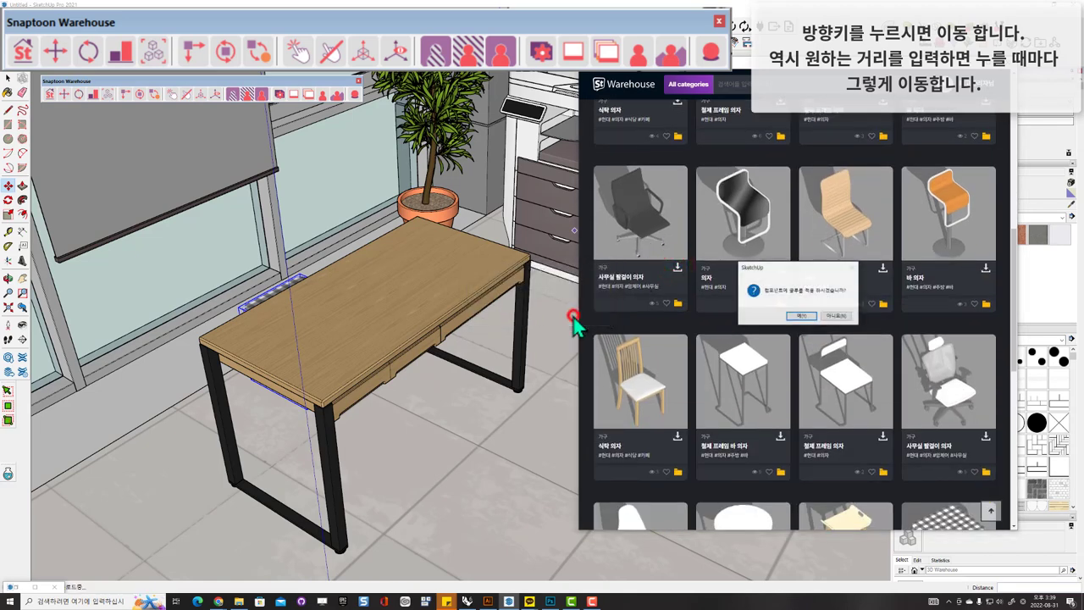
{"action": "left_click", "coordinate": [801, 317]}
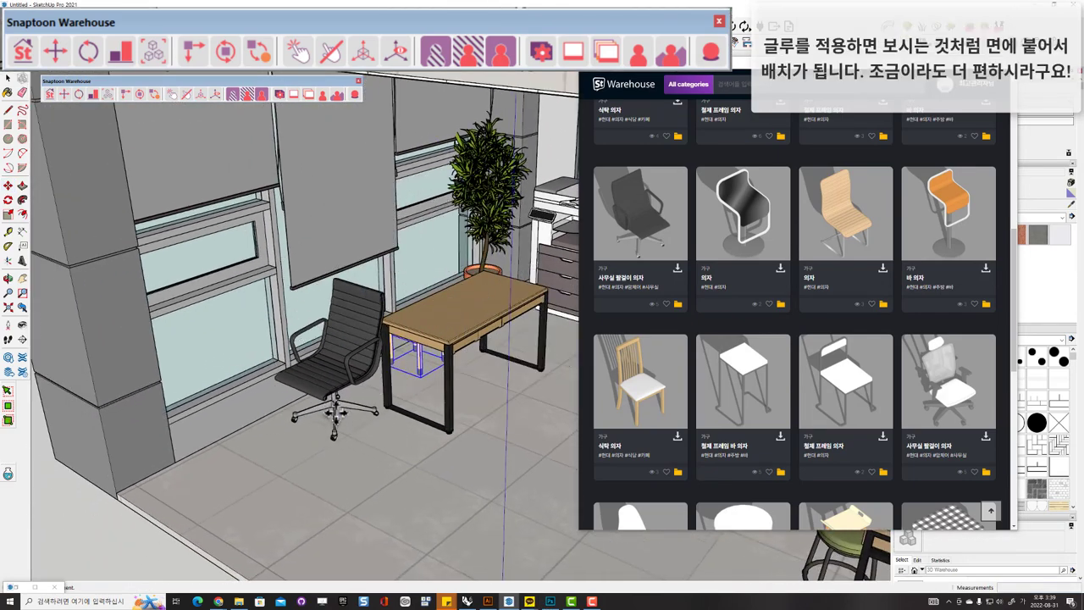
{"action": "left_click", "coordinate": [335, 412]}
{"action": "scroll", "coordinate": [339, 398], "scroll_direction": "up", "scroll_amount": 3}
{"action": "scroll", "coordinate": [331, 398], "scroll_direction": "up", "scroll_amount": 2}
Step: Select the office chair and slide it along the wall behind the desk with Snaptoon Move
{"action": "left_click", "coordinate": [412, 348]}
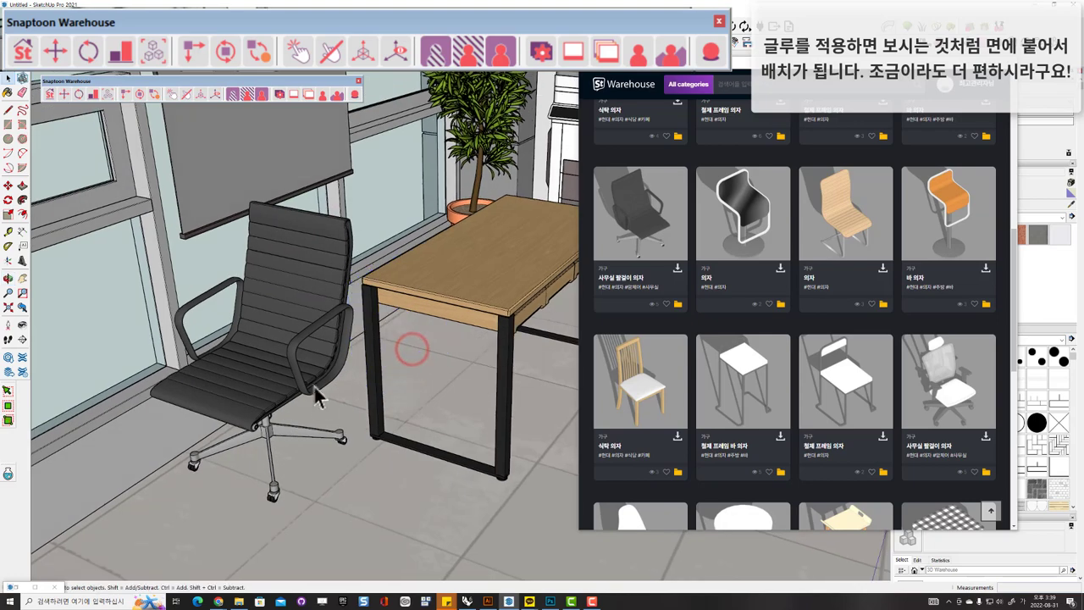
{"action": "left_click", "coordinate": [318, 396]}
{"action": "middle_click_drag", "start_coordinate": [317, 396], "coordinate": [242, 501]}
{"action": "left_click", "coordinate": [237, 497]}
{"action": "middle_click_drag", "start_coordinate": [274, 428], "coordinate": [238, 496]}
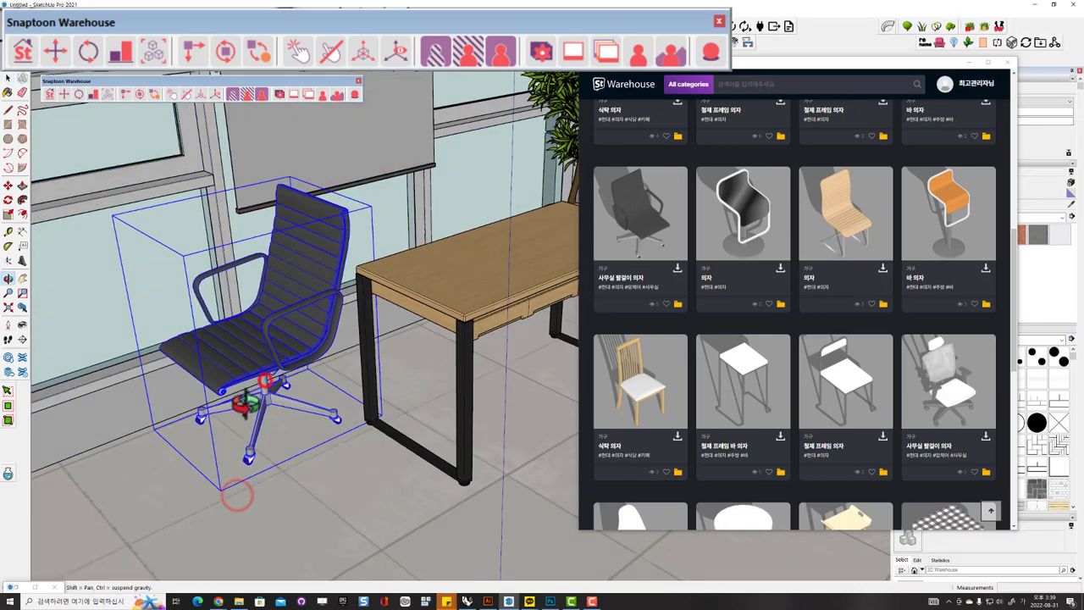
{"action": "left_click", "coordinate": [55, 51]}
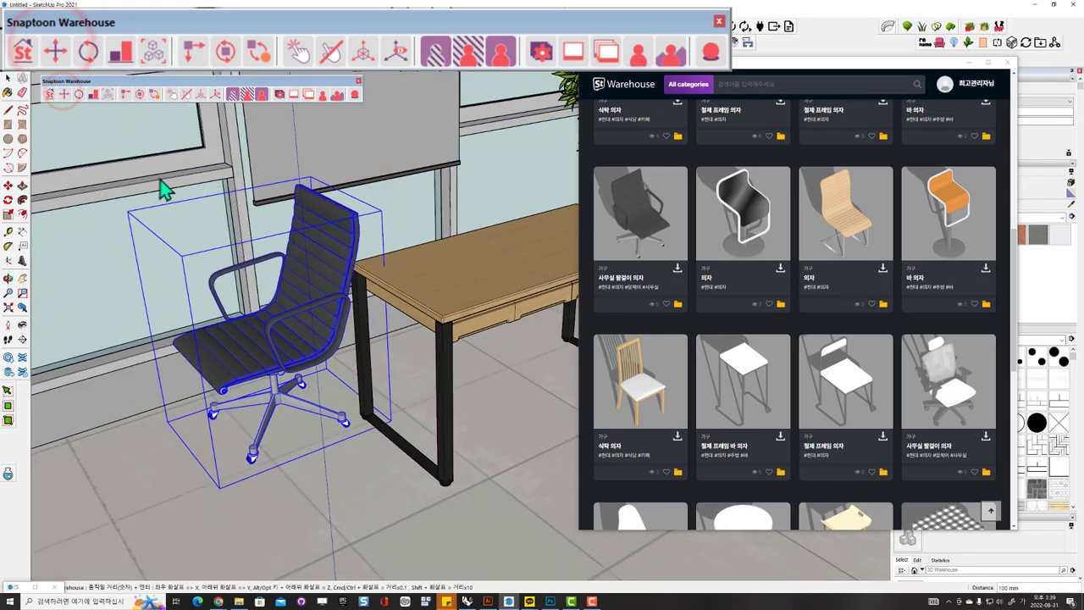
{"action": "key", "text": "Right"}
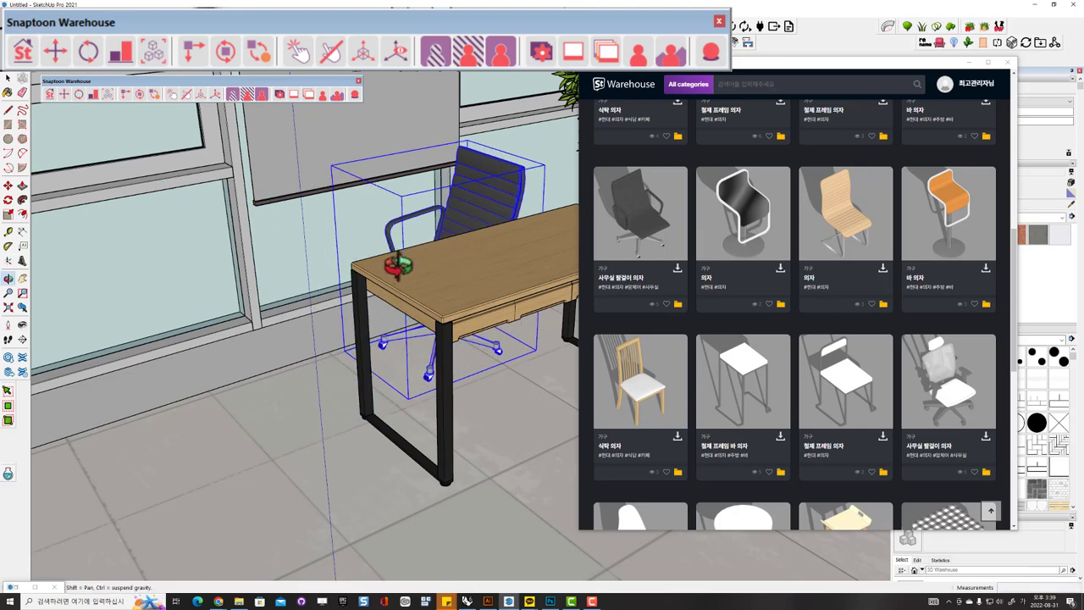
{"action": "middle_click_drag", "start_coordinate": [398, 265], "coordinate": [344, 287]}
Step: Rotate the chair two steps with Snaptoon Rotate so it faces the desk
{"action": "left_click", "coordinate": [84, 51]}
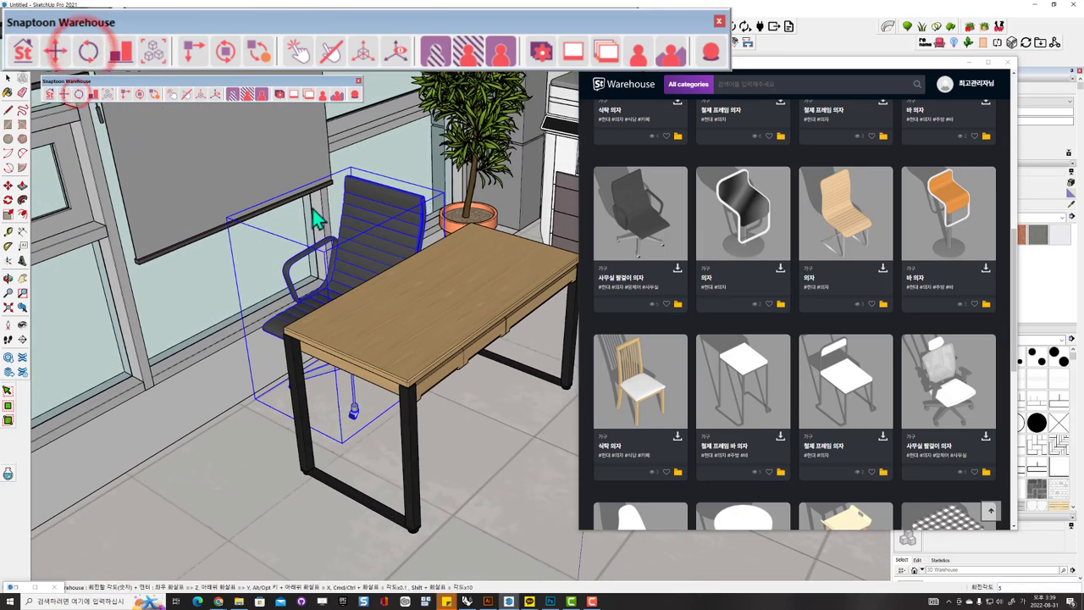
{"action": "key", "text": "Right"}
{"action": "key", "text": "Right"}
{"action": "key", "text": "Right"}
{"action": "key", "text": "Right"}
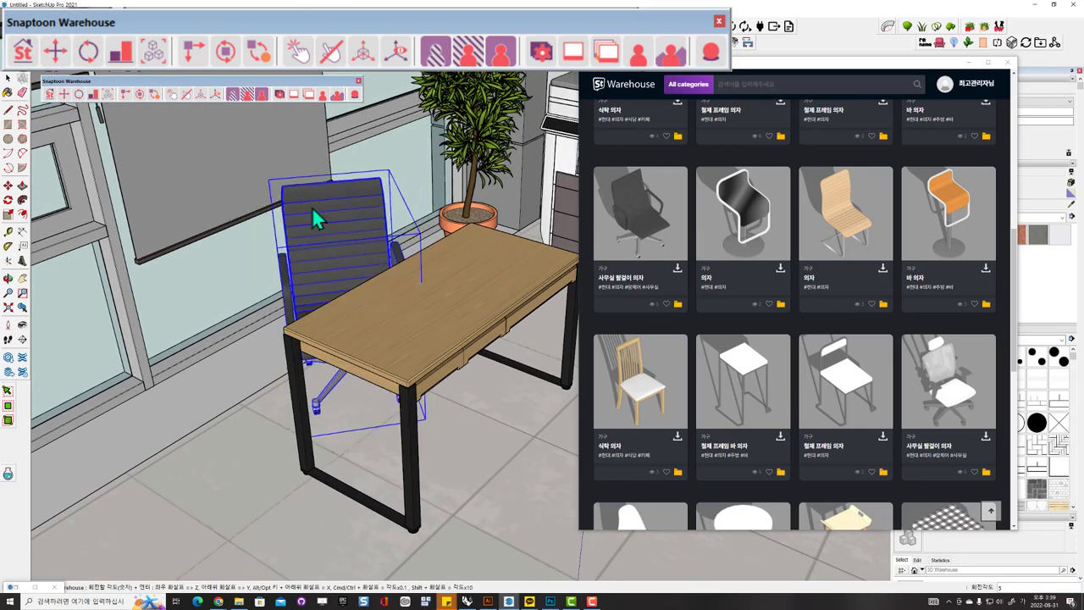
{"action": "key", "text": "Right"}
{"action": "key", "text": "Right"}
{"action": "key", "text": "Right"}
{"action": "key", "text": "Right"}
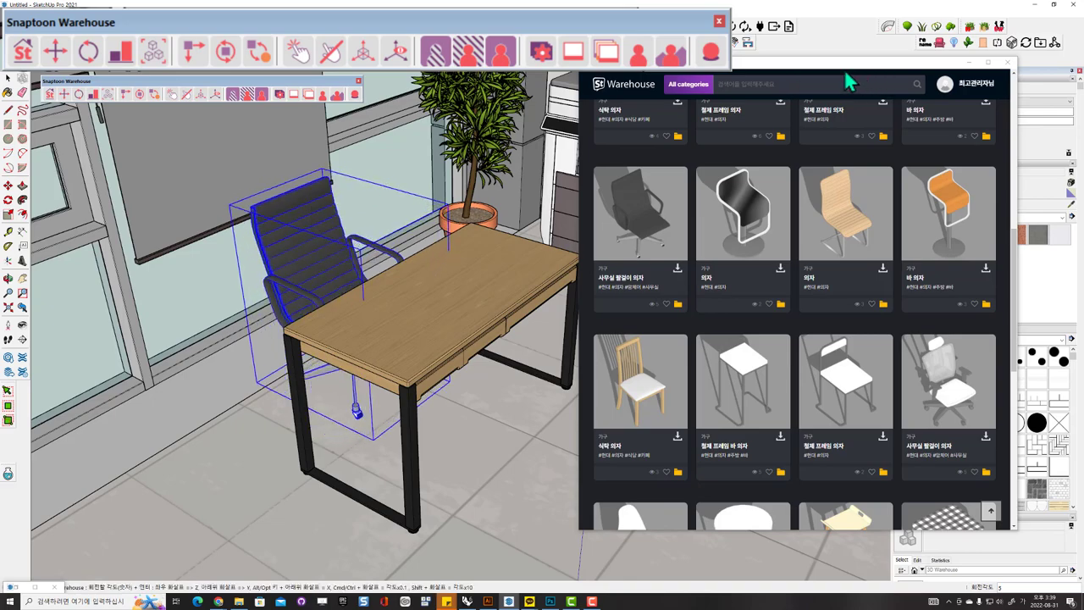
{"action": "left_click_drag", "start_coordinate": [845, 72], "coordinate": [885, 72]}
{"action": "middle_click_drag", "start_coordinate": [525, 271], "coordinate": [356, 254]}
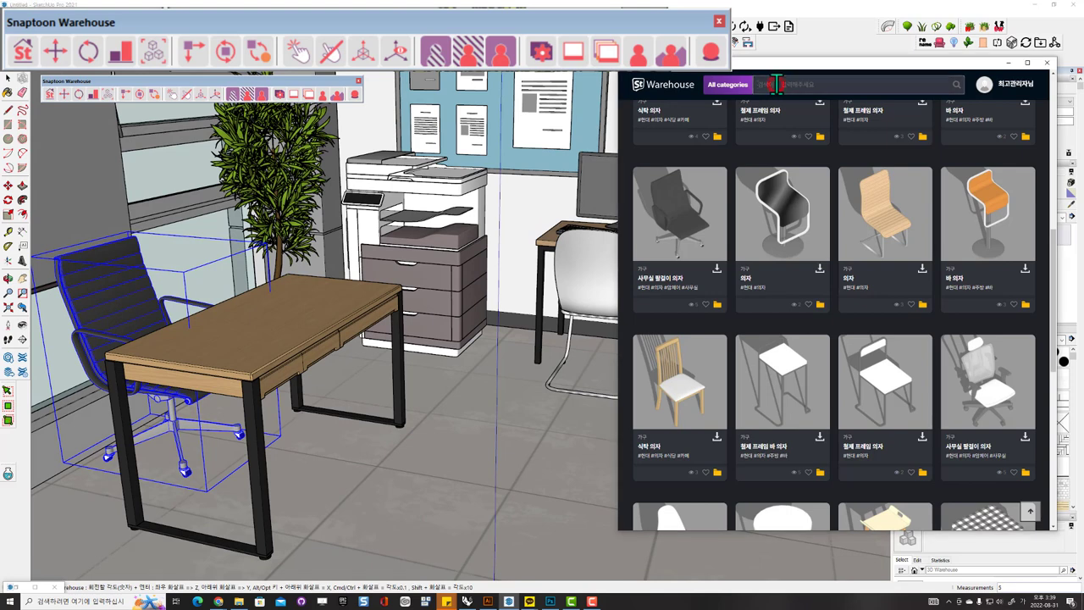
Step: Search the warehouse for 'book' and download the dark bookshelf model
{"action": "type", "text": "book"}
{"action": "key", "text": "Return"}
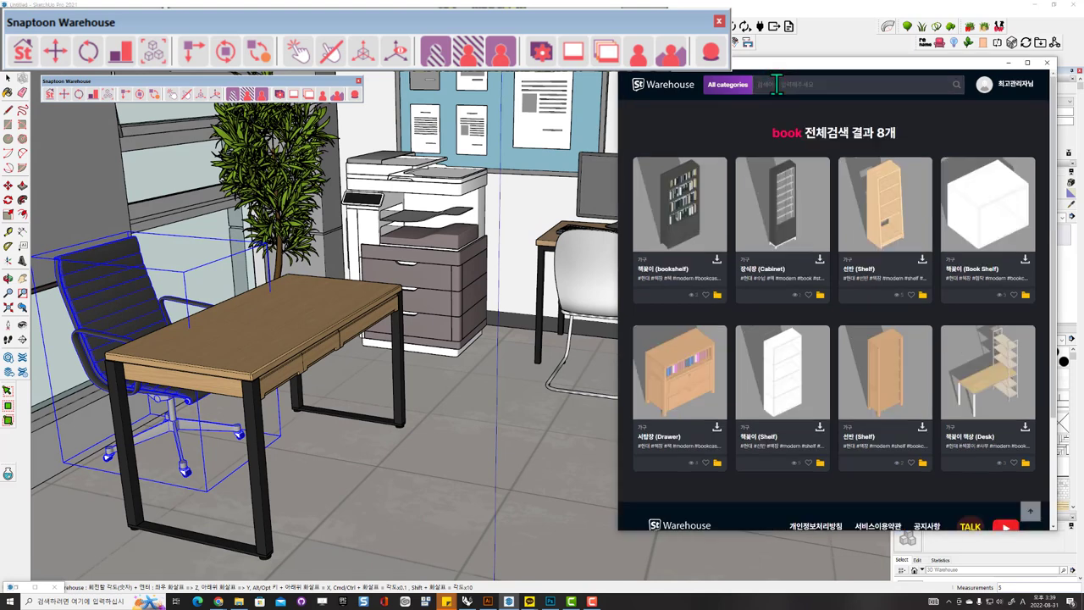
{"action": "scroll", "coordinate": [813, 339], "scroll_direction": "down", "scroll_amount": 3}
{"action": "scroll", "coordinate": [920, 317], "scroll_direction": "up", "scroll_amount": 3}
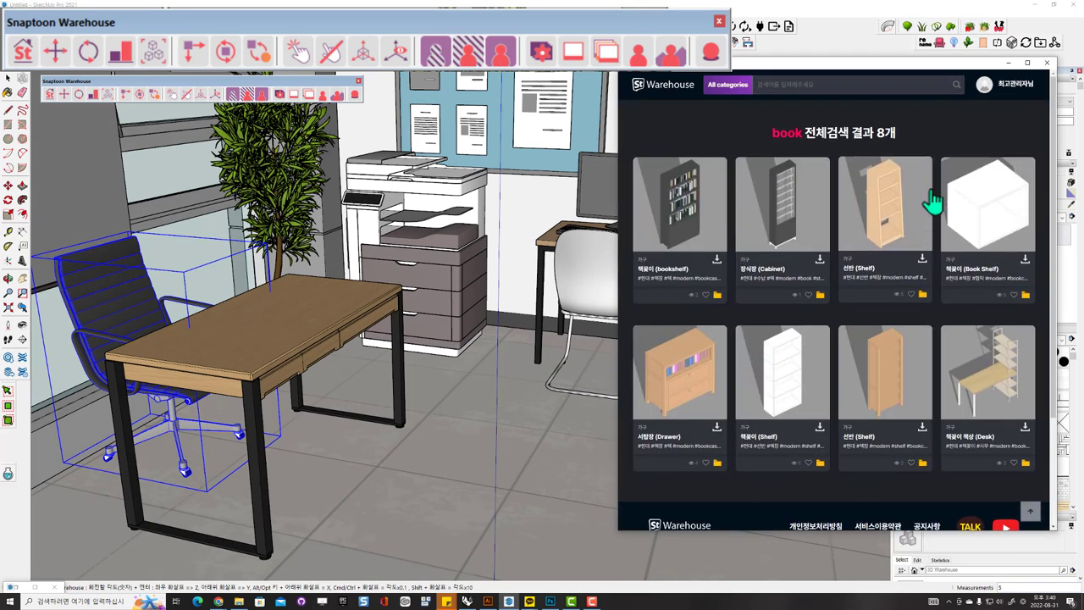
{"action": "left_click", "coordinate": [717, 259]}
{"action": "left_click", "coordinate": [846, 317]}
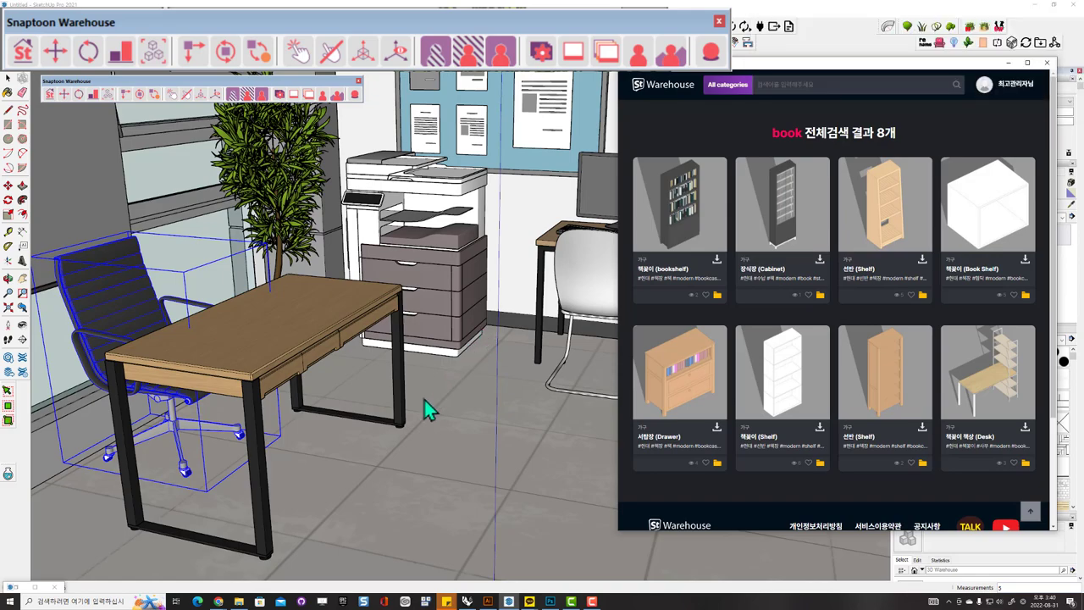
Step: Place the bookshelf near the desk and rotate it two steps to face the room
{"action": "mouse_move", "coordinate": [423, 397]}
{"action": "middle_mouse_down"}
{"action": "mouse_move", "coordinate": [422, 256]}
{"action": "mouse_move", "coordinate": [346, 283]}
{"action": "middle_mouse_up"}
{"action": "scroll", "coordinate": [391, 338], "scroll_direction": "up", "scroll_amount": 3}
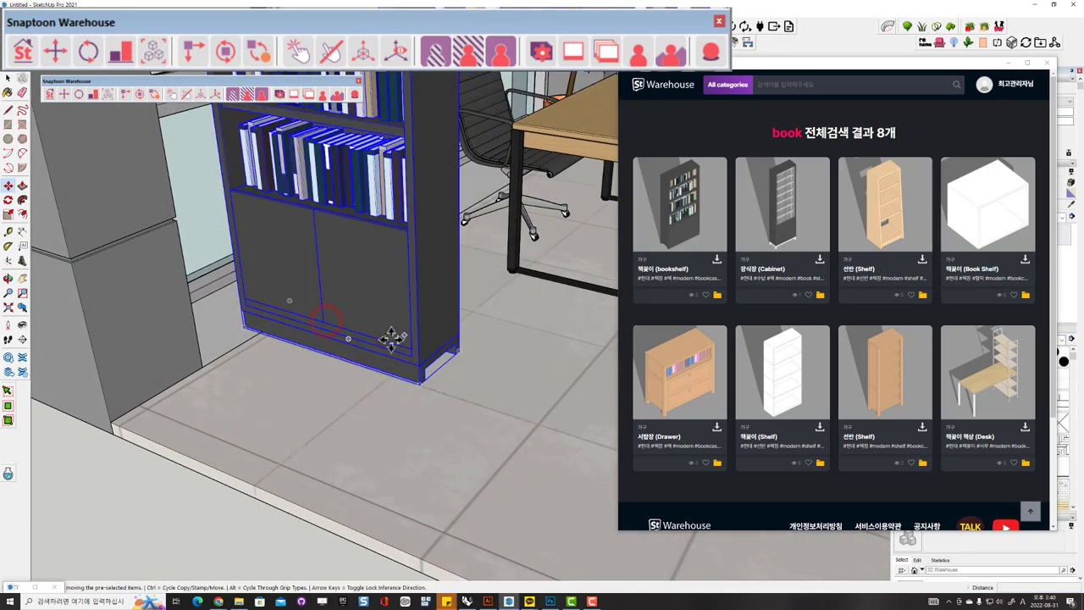
{"action": "middle_click_drag", "start_coordinate": [130, 132], "coordinate": [199, 321]}
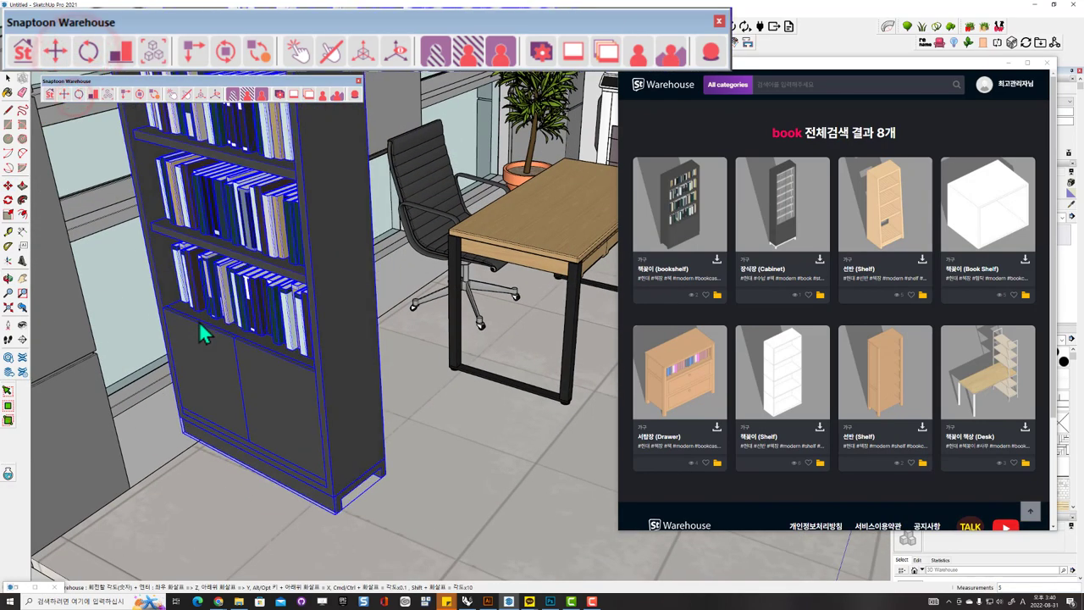
{"action": "scroll", "coordinate": [199, 321], "scroll_direction": "up", "scroll_amount": 2}
{"action": "key", "text": "Left"}
{"action": "key", "text": "Left"}
{"action": "key", "text": "Left"}
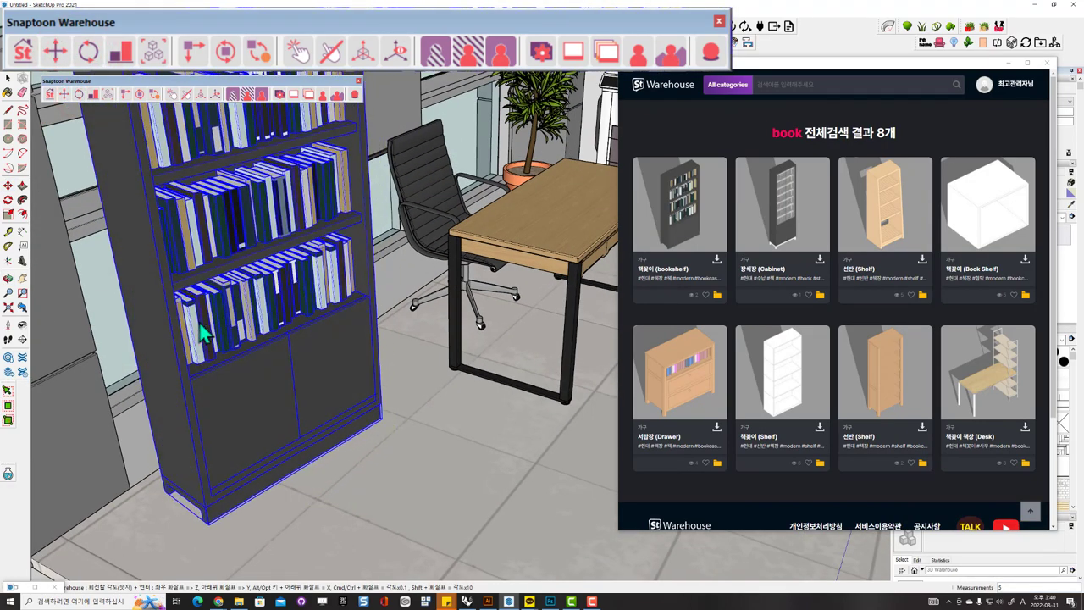
{"action": "key", "text": "Left"}
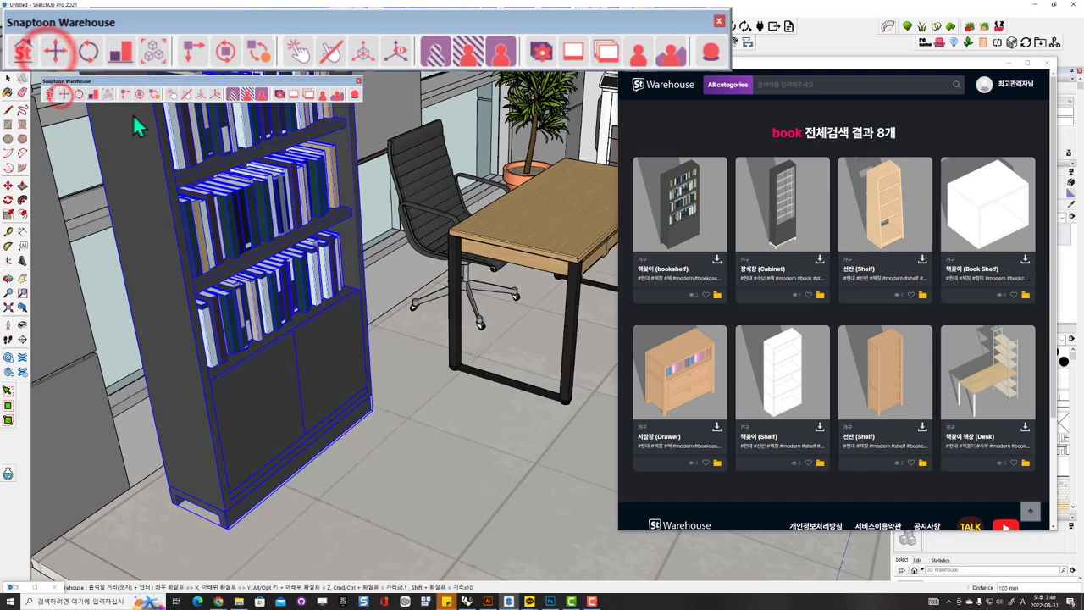
Step: Nudge the bookshelf with arrow keys into place against the window wall, left of the desk
{"action": "key", "text": "Right"}
{"action": "key", "text": "Right"}
{"action": "key", "text": "Left"}
{"action": "key", "text": "Left"}
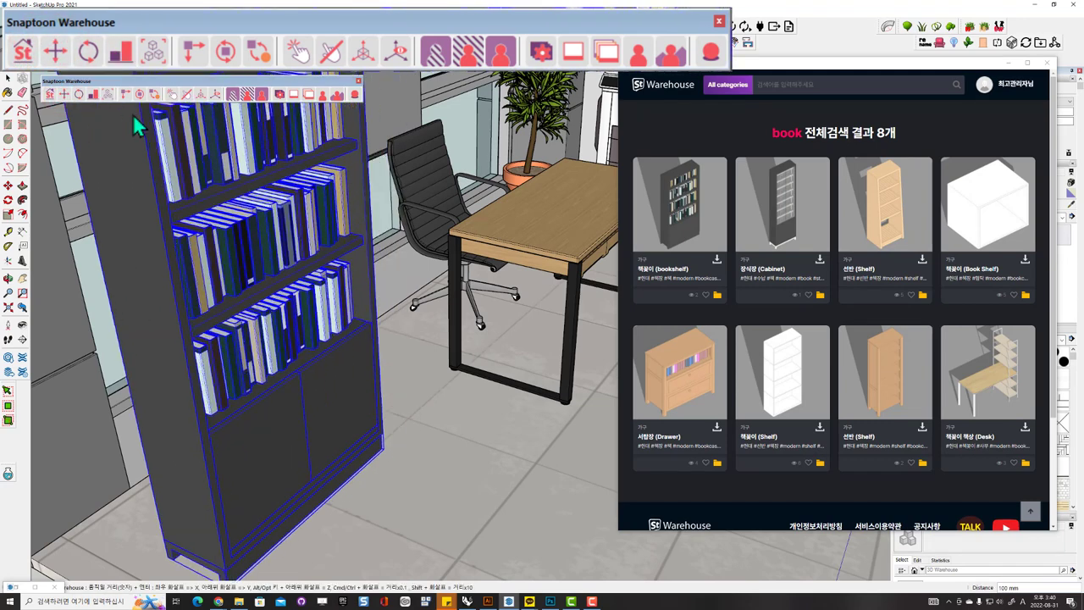
{"action": "key", "text": "Left"}
{"action": "key", "text": "Left"}
{"action": "key", "text": "Right"}
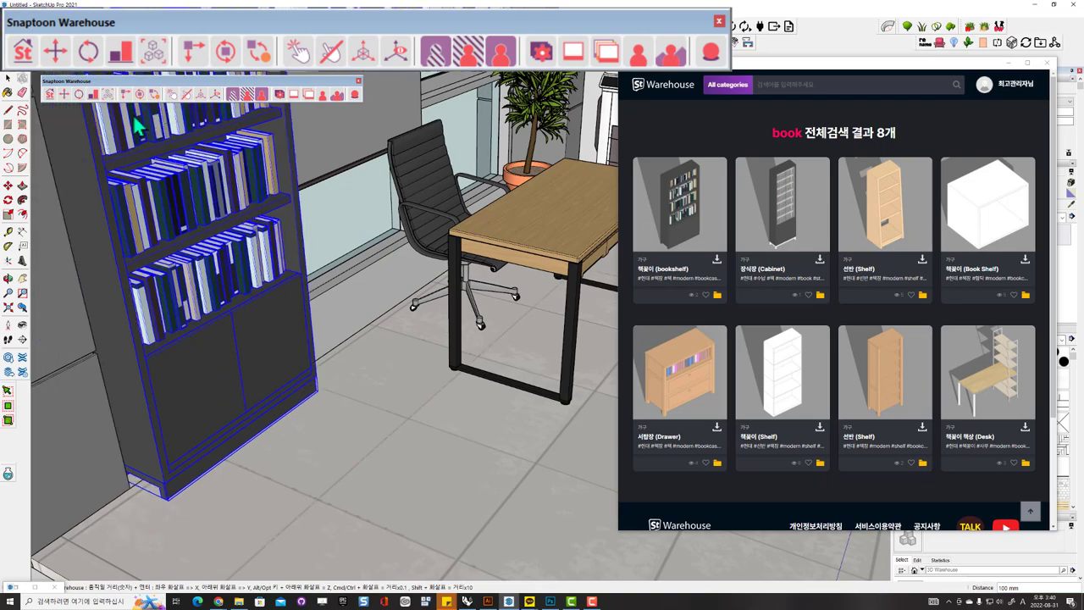
{"action": "key", "text": "Right"}
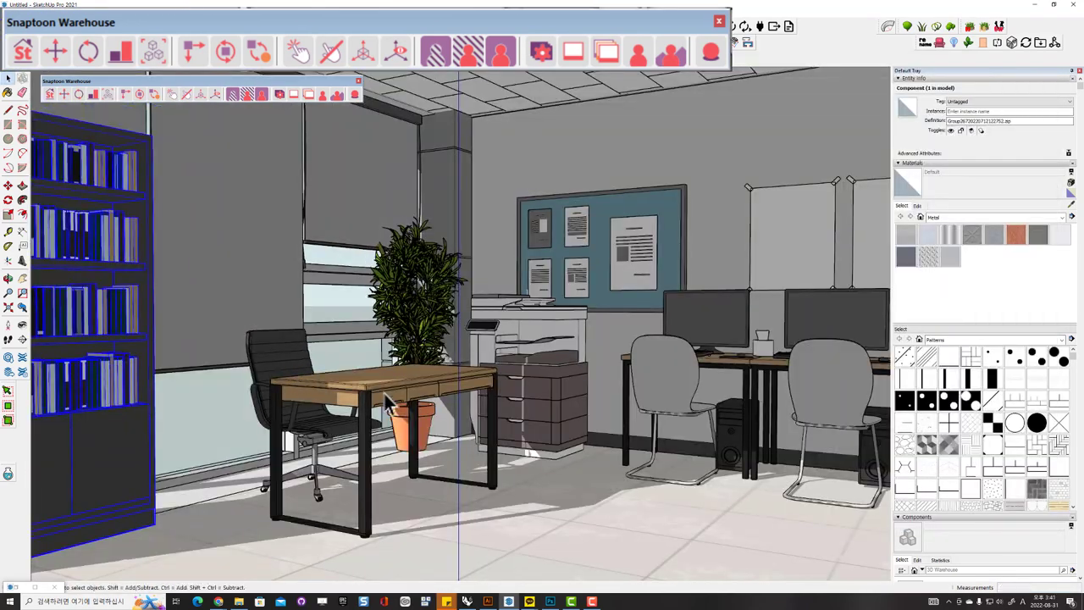
Step: Unglue the desk, lift it 407 mm, then drop it back onto the floor with Snaptoon Drop
{"action": "left_click", "coordinate": [387, 398]}
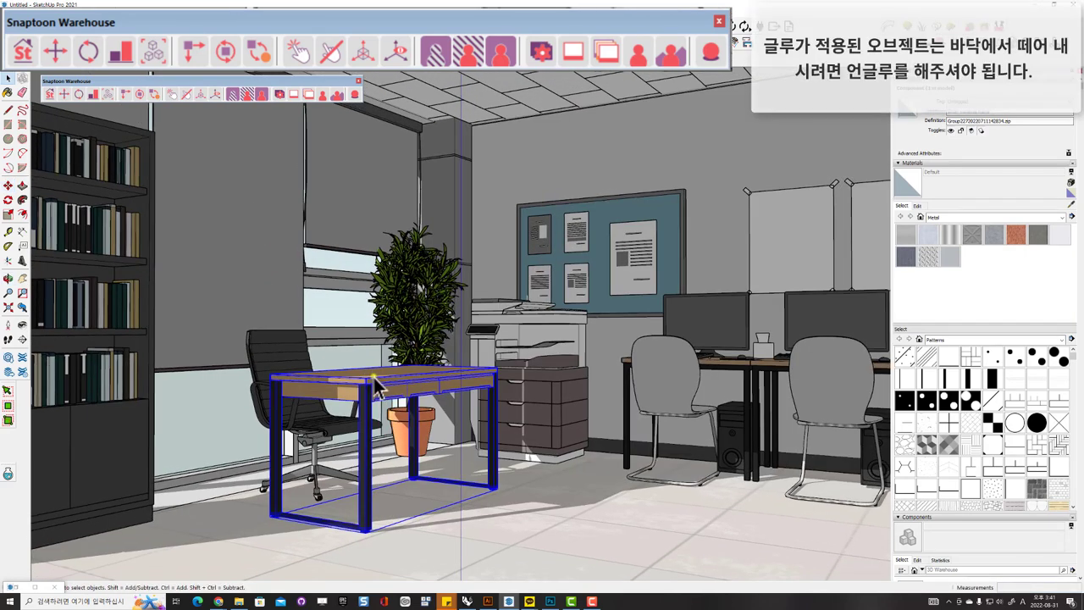
{"action": "right_click", "coordinate": [373, 375]}
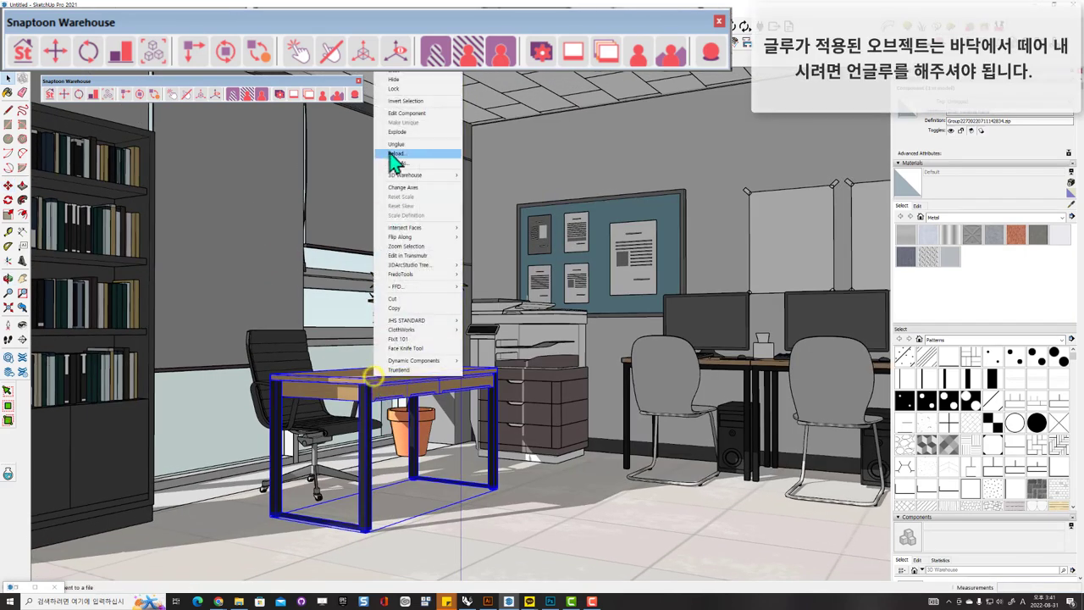
{"action": "left_click", "coordinate": [389, 145]}
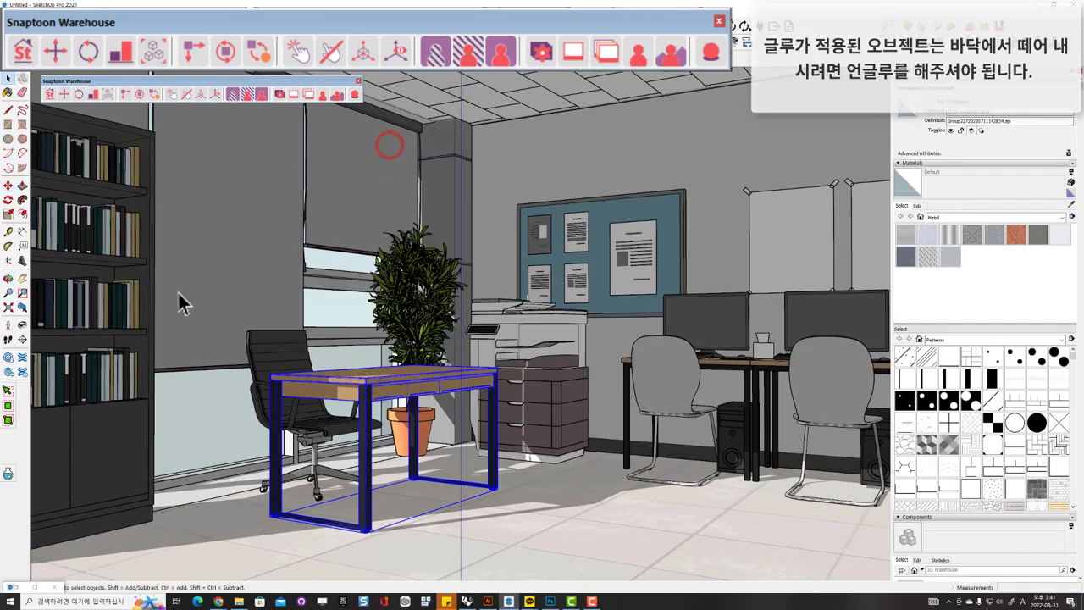
{"action": "left_click", "coordinate": [230, 260]}
{"action": "left_click", "coordinate": [233, 196]}
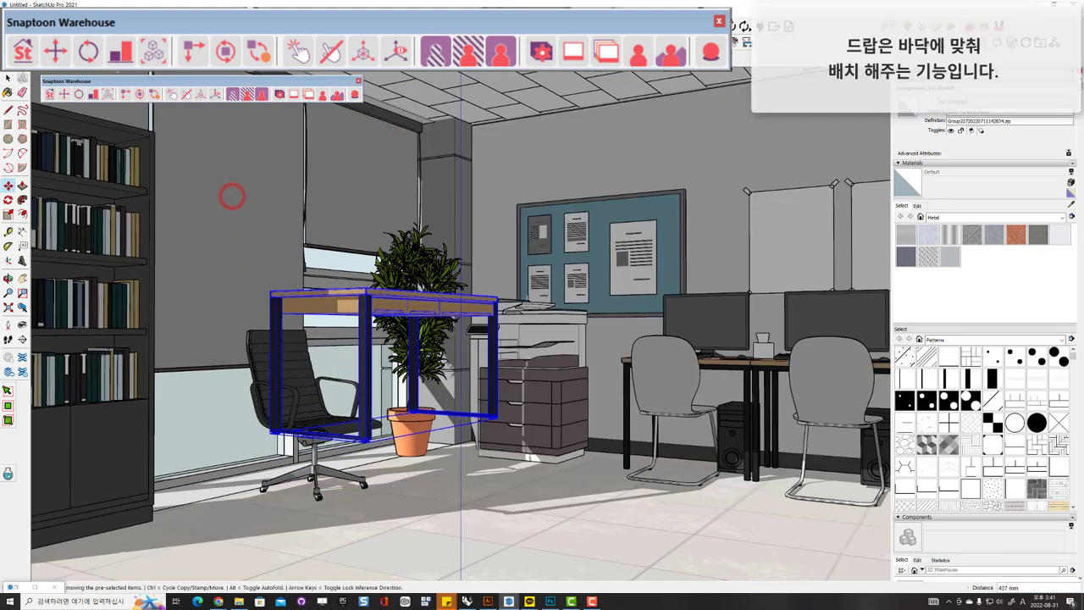
{"action": "left_click", "coordinate": [51, 110]}
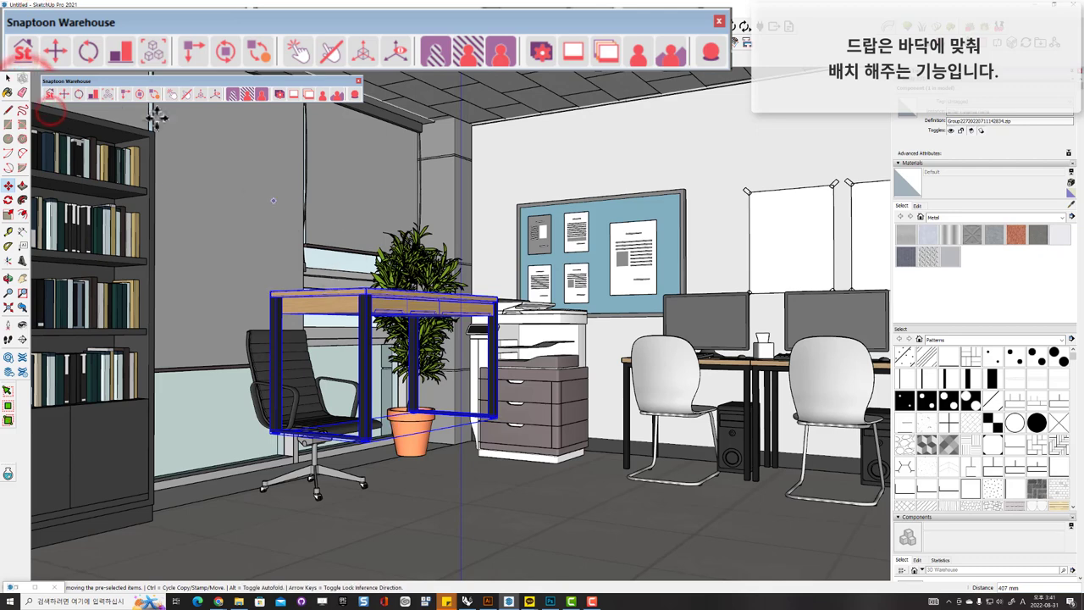
{"action": "left_click", "coordinate": [93, 95]}
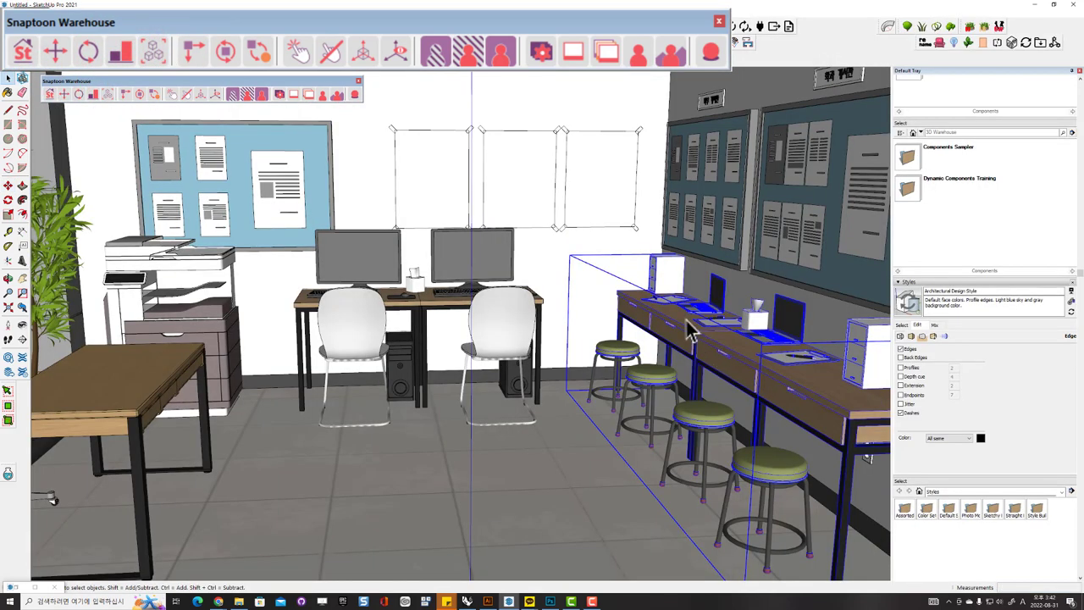
Step: Select all green stools matching one via Select Same Components, then select the left office chair
{"action": "right_click", "coordinate": [689, 310]}
{"action": "left_click", "coordinate": [707, 386]}
{"action": "middle_click_drag", "start_coordinate": [707, 385], "coordinate": [690, 420]}
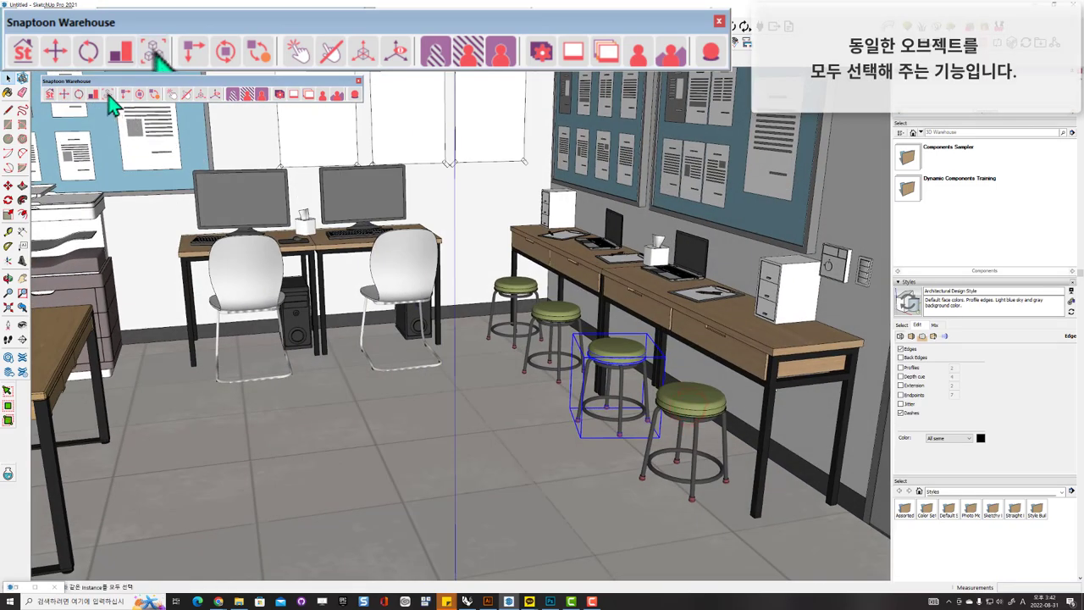
{"action": "left_click", "coordinate": [109, 95]}
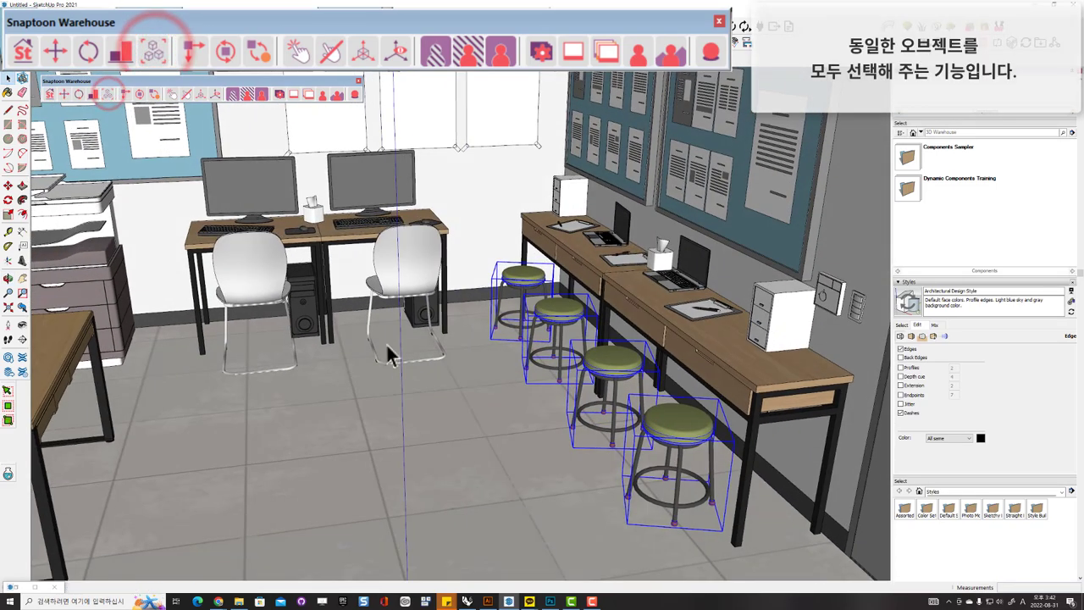
{"action": "left_click", "coordinate": [261, 276]}
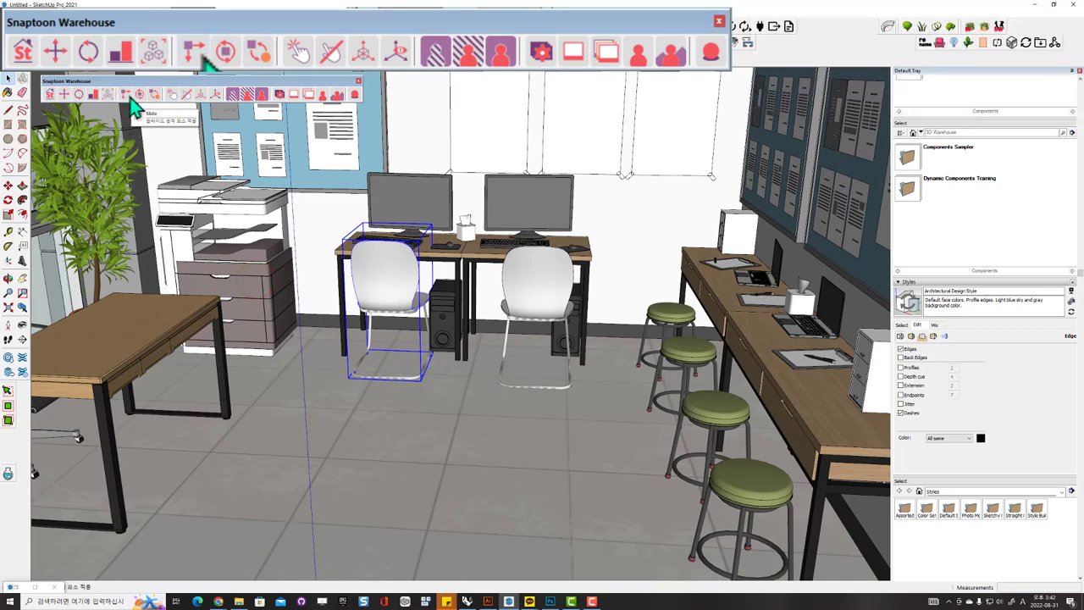
Step: Zoom and orbit down to a low, front-on eye-level view of both desks and chairs
{"action": "scroll", "coordinate": [496, 331], "scroll_direction": "up", "scroll_amount": 3}
{"action": "middle_click_drag", "start_coordinate": [399, 243], "coordinate": [428, 314]}
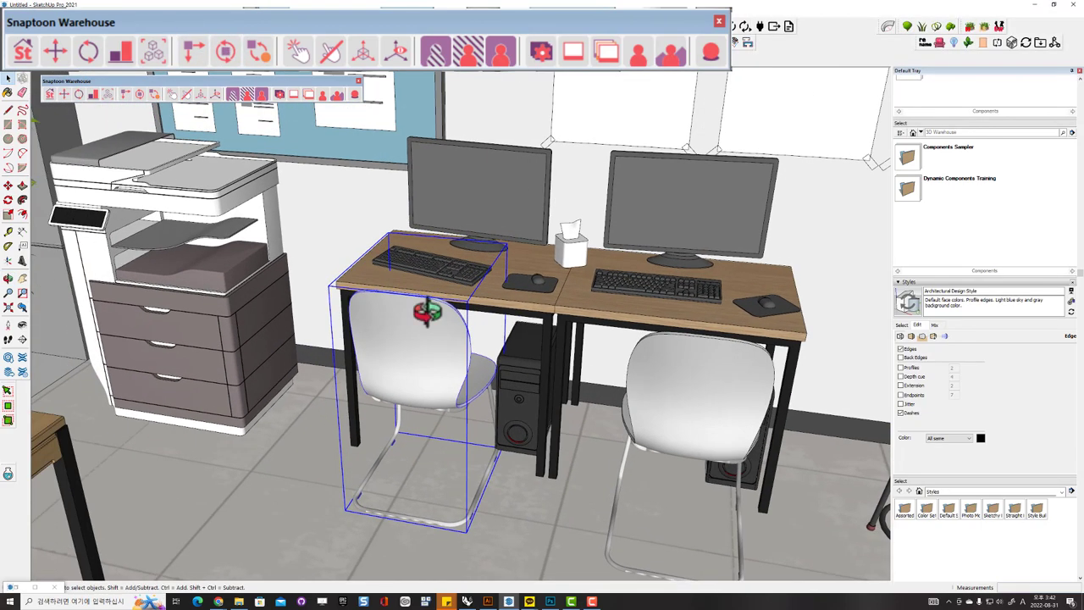
{"action": "scroll", "coordinate": [509, 305], "scroll_direction": "down", "scroll_amount": 2}
{"action": "scroll", "coordinate": [573, 314], "scroll_direction": "down", "scroll_amount": 3}
{"action": "middle_click_drag", "start_coordinate": [526, 313], "coordinate": [572, 320]}
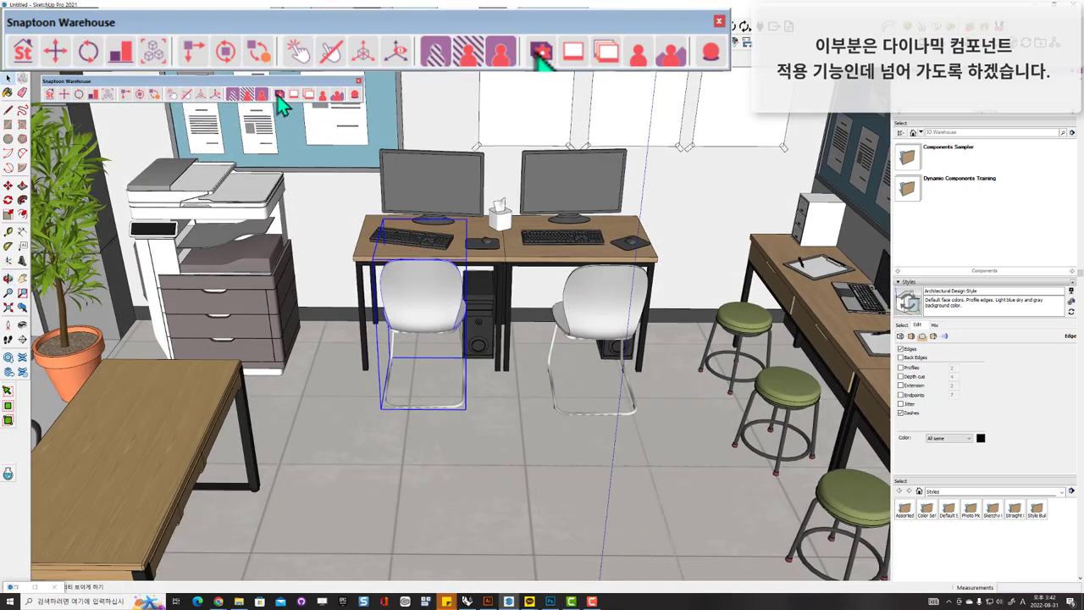
{"action": "mouse_move", "coordinate": [424, 254]}
{"action": "middle_mouse_down"}
{"action": "mouse_move", "coordinate": [431, 310]}
{"action": "mouse_move", "coordinate": [407, 314]}
{"action": "middle_mouse_up"}
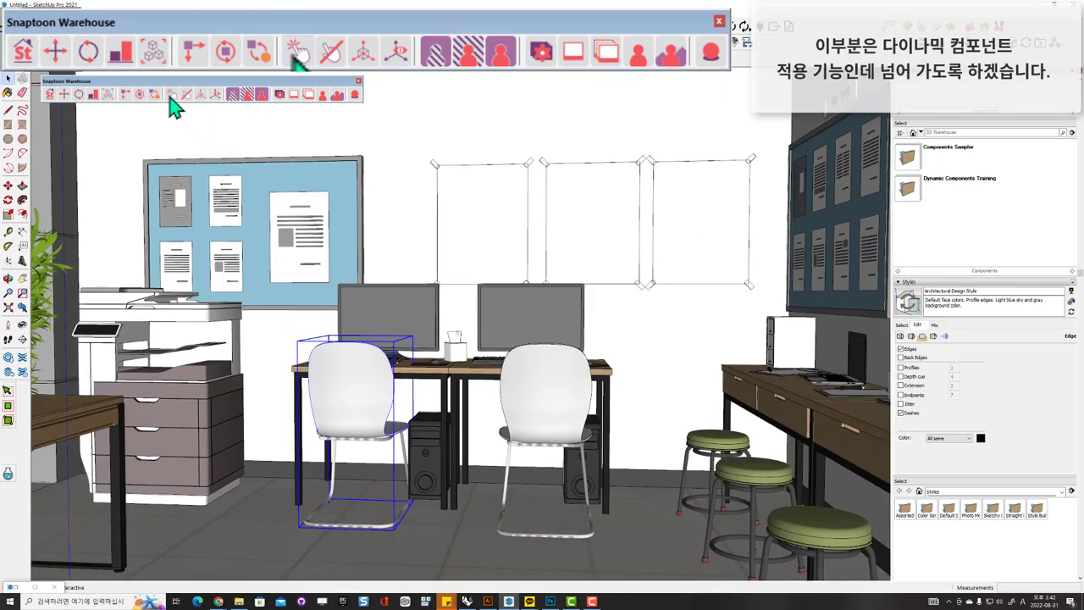
{"action": "left_click", "coordinate": [233, 95]}
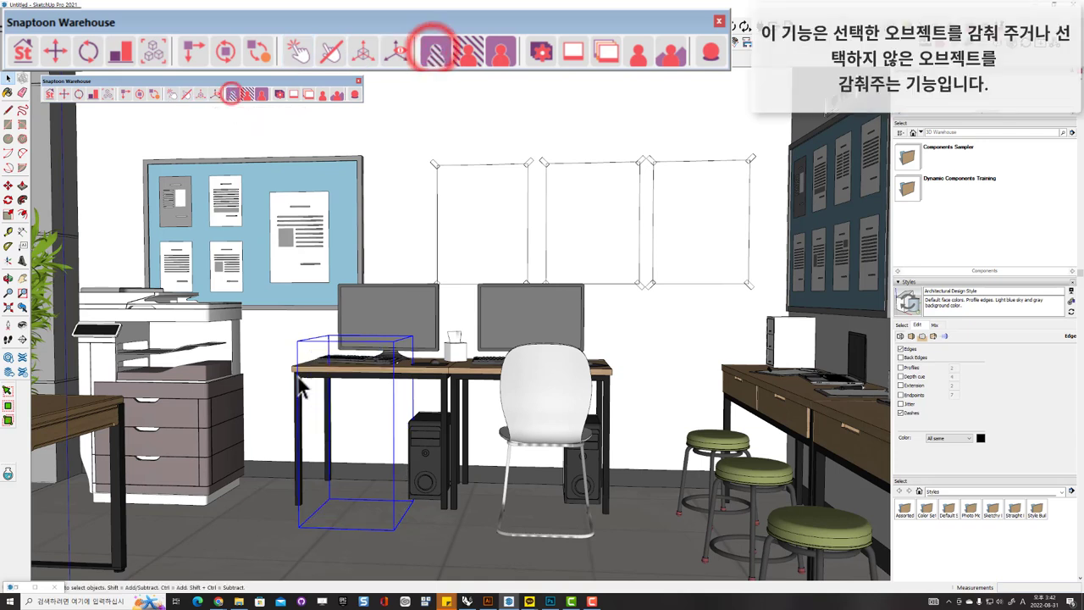
{"action": "left_click", "coordinate": [261, 95]}
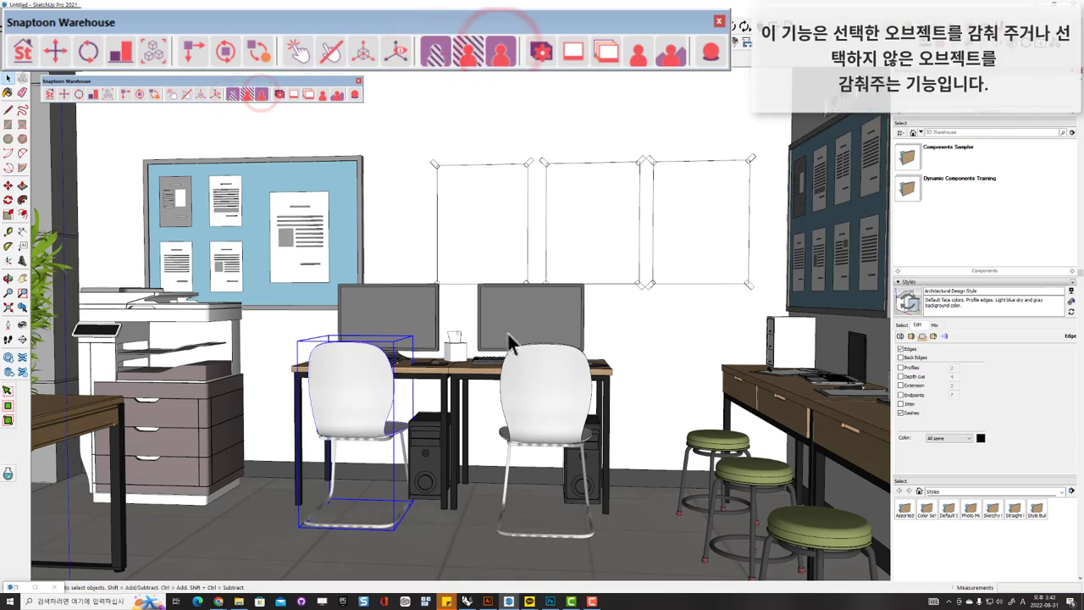
{"action": "left_click", "coordinate": [455, 343]}
{"action": "left_click", "coordinate": [366, 377]}
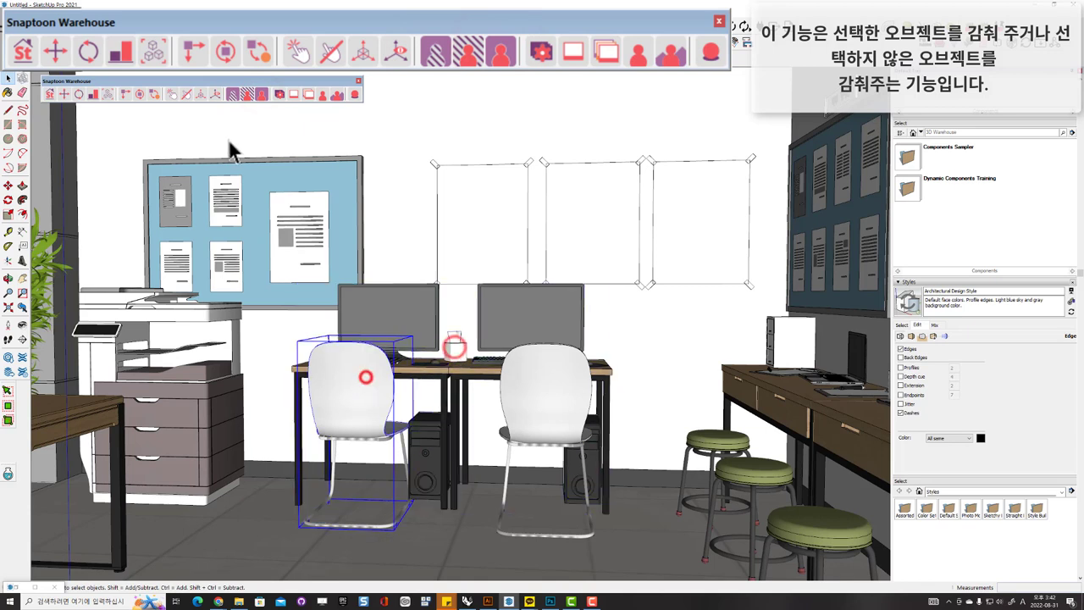
{"action": "left_click", "coordinate": [244, 95]}
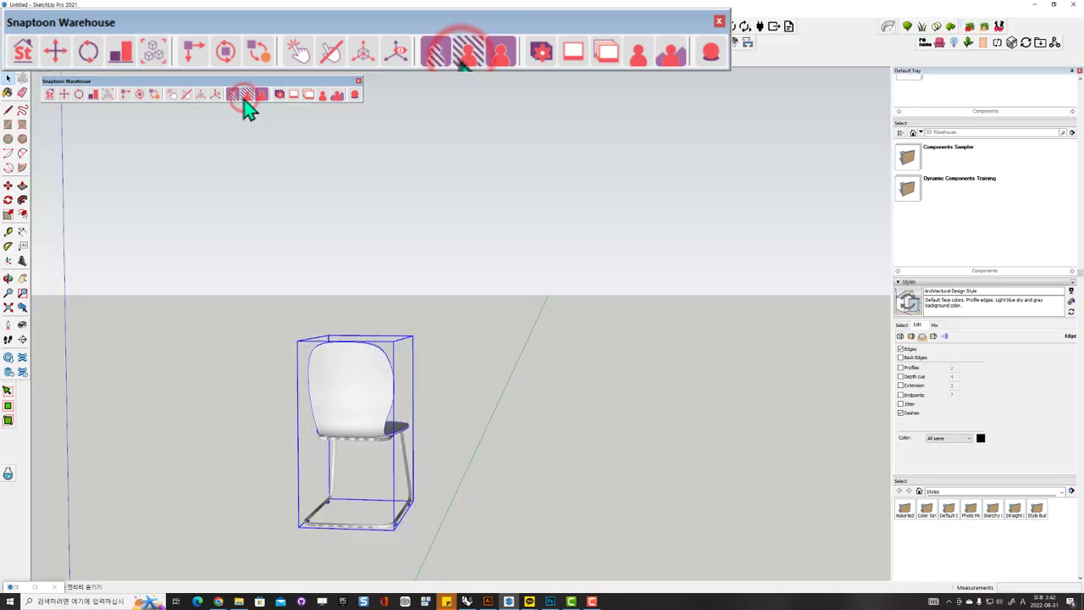
{"action": "left_click", "coordinate": [505, 331]}
{"action": "left_click", "coordinate": [262, 94]}
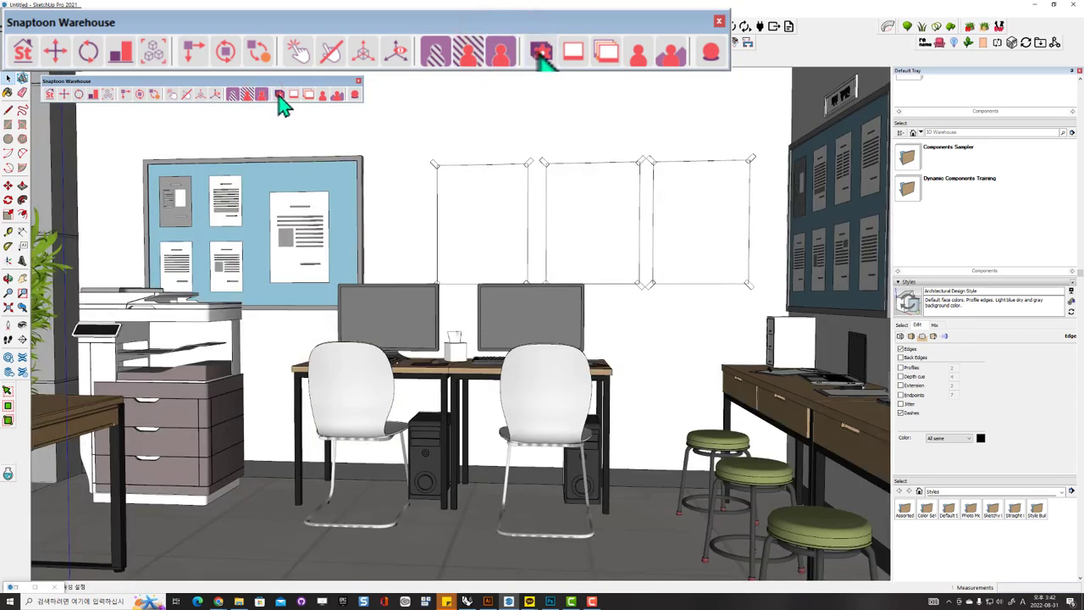
Step: Name the scene export snaptoonwarehouse and save into a new snaptoonwarehouse folder
{"action": "middle_click_drag", "start_coordinate": [360, 292], "coordinate": [431, 278]}
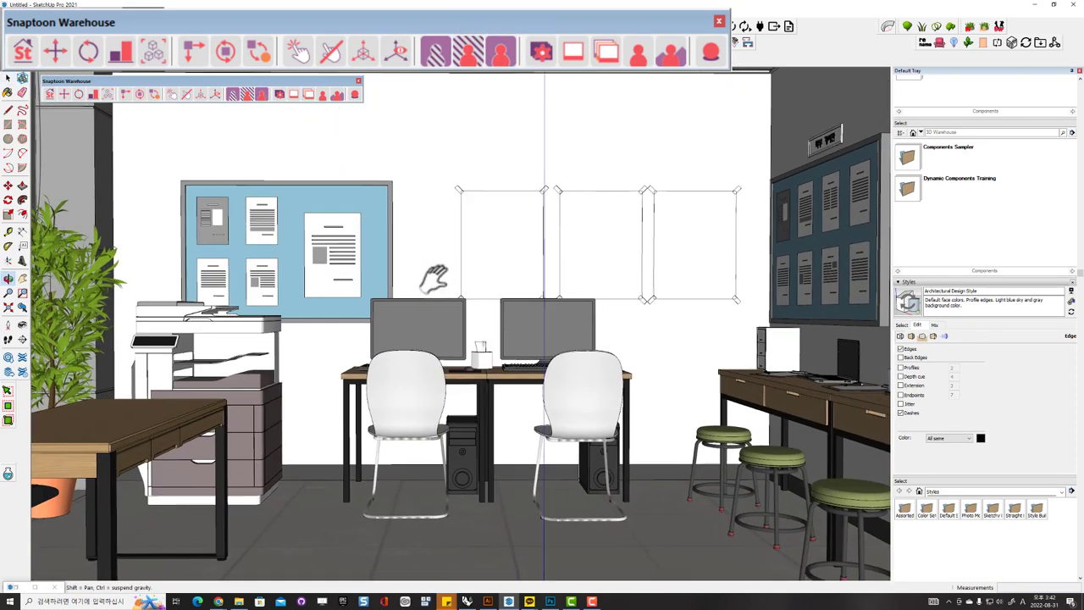
{"action": "left_click", "coordinate": [277, 94]}
{"action": "type", "text": "snaptoonware"}
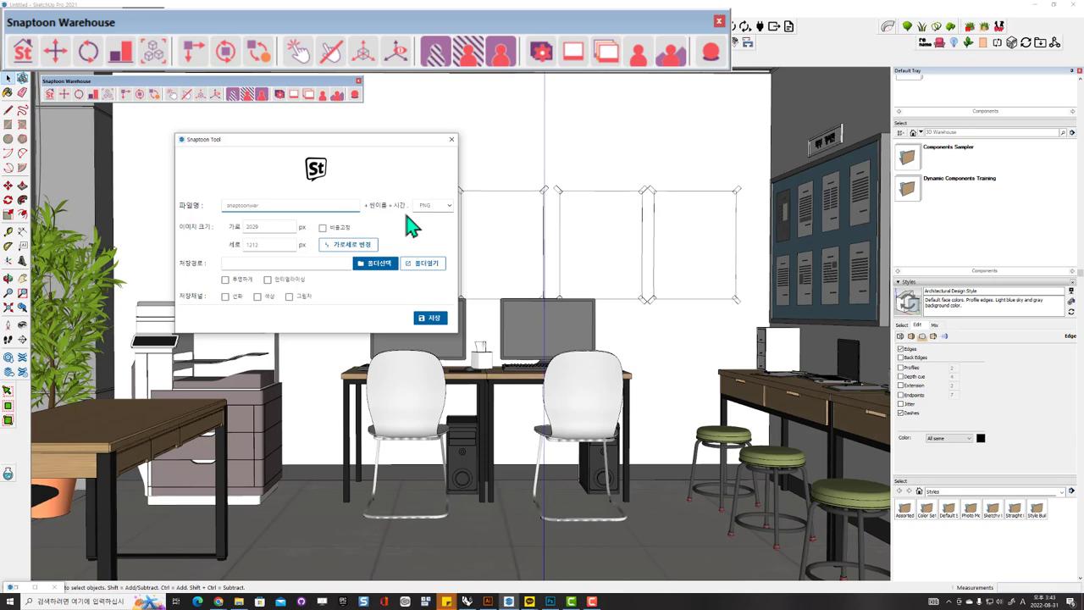
{"action": "type", "text": "house"}
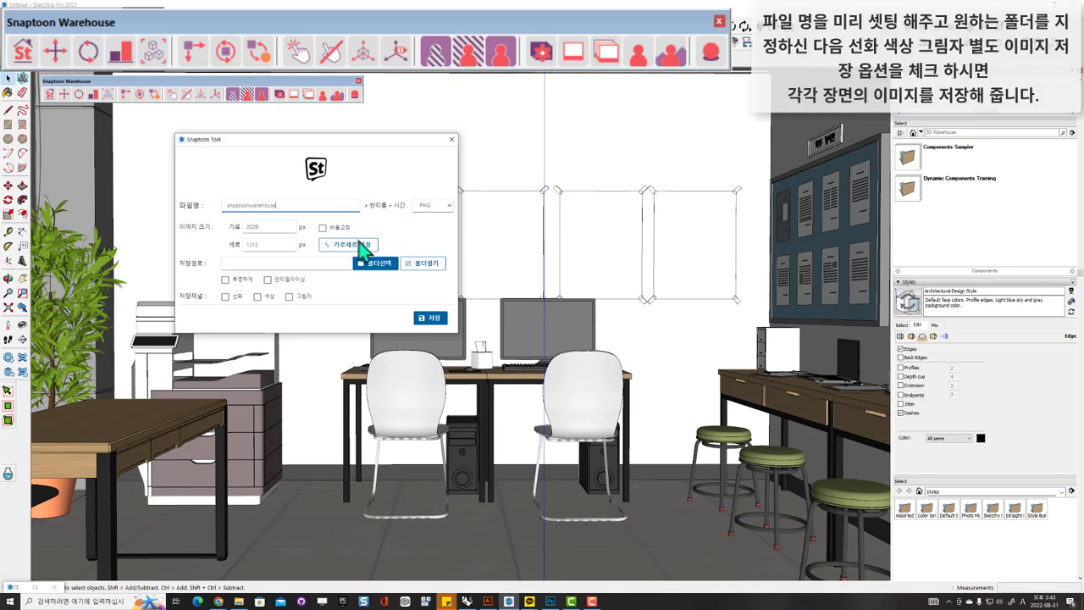
{"action": "left_click", "coordinate": [373, 263]}
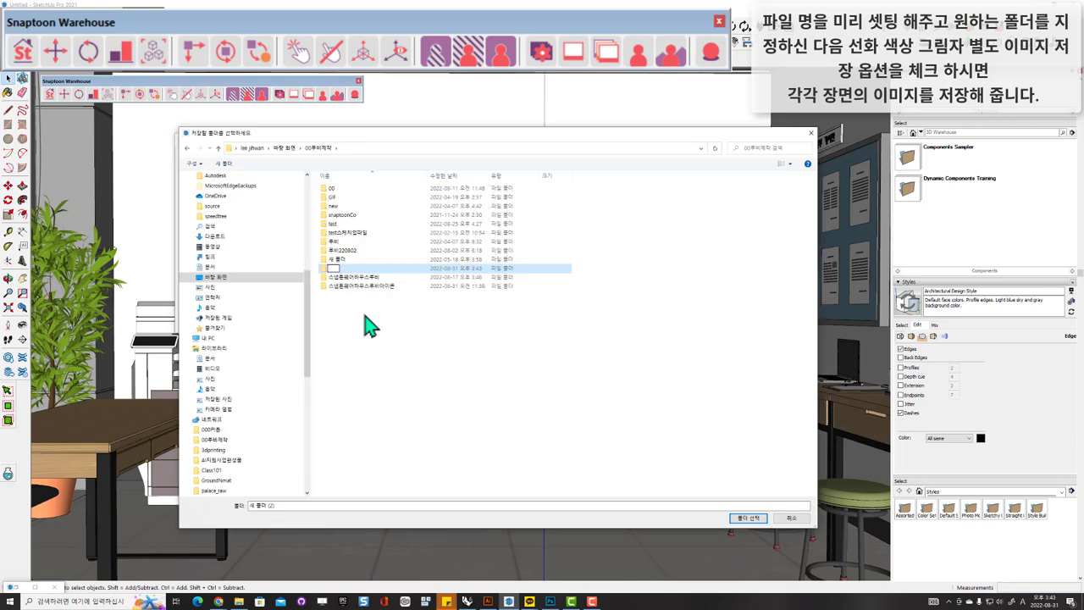
{"action": "type", "text": "snaptoonwarehouse"}
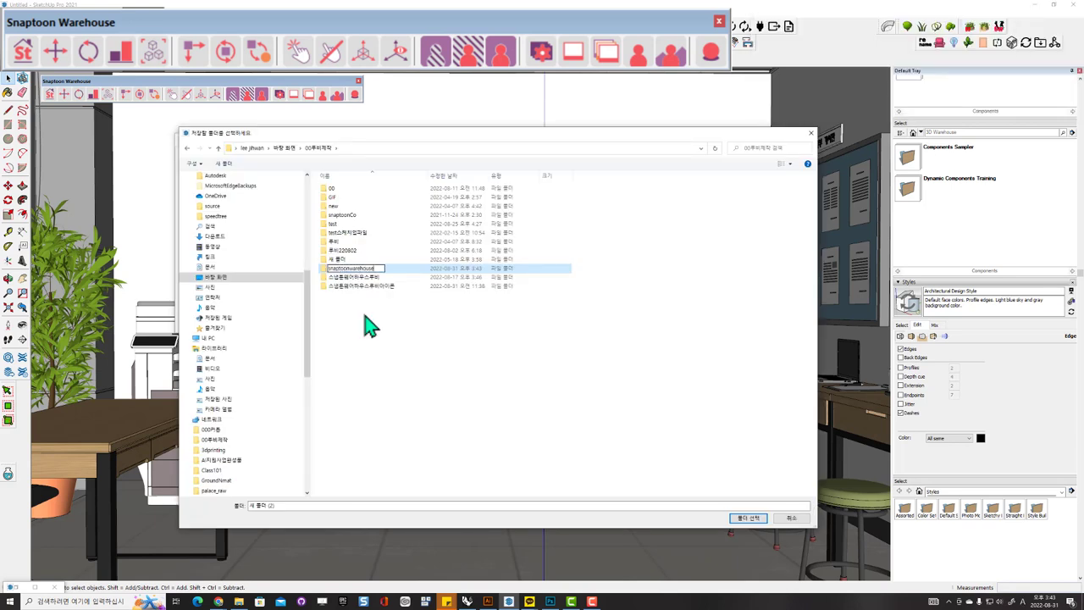
{"action": "key", "text": "Return"}
{"action": "key", "text": "Return"}
{"action": "left_click", "coordinate": [748, 518]}
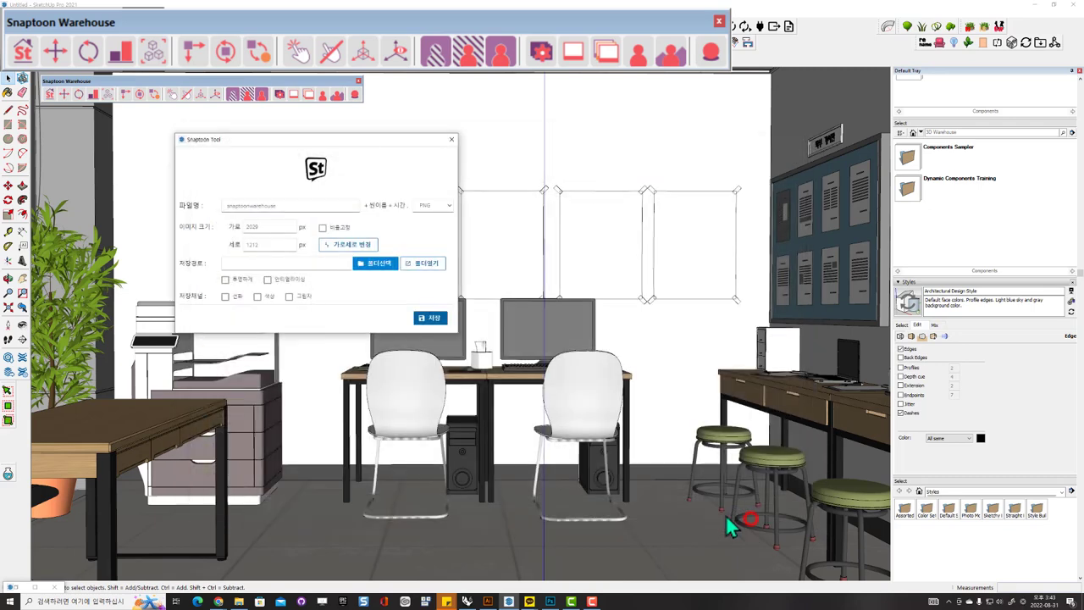
Step: Export the scene as transparent line-art, colour and shadow PNGs and confirm the alert
{"action": "left_click", "coordinate": [225, 280]}
{"action": "left_click", "coordinate": [225, 296]}
{"action": "left_click", "coordinate": [258, 297]}
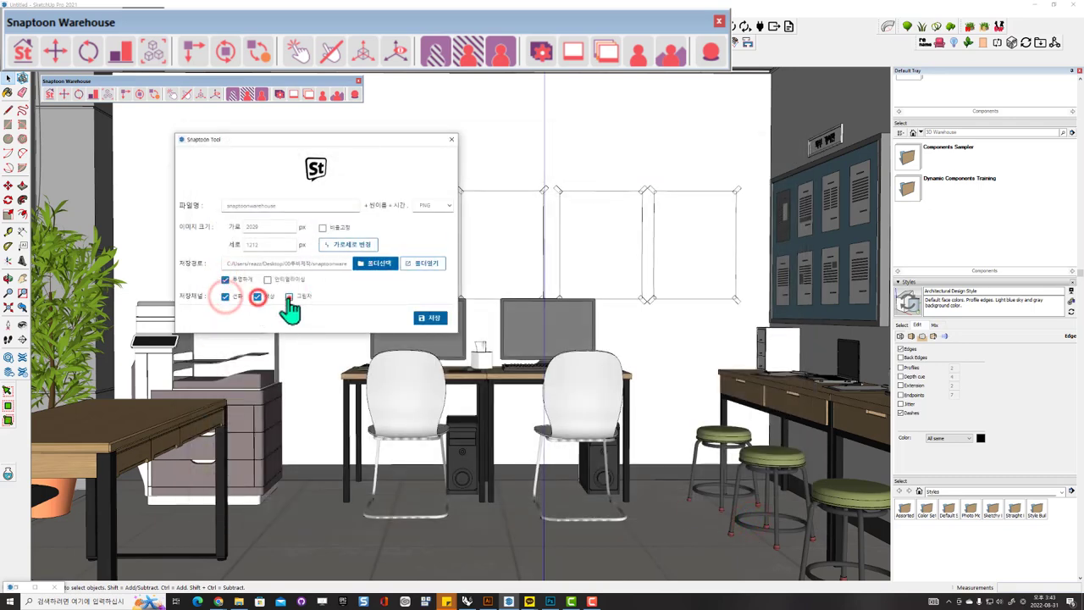
{"action": "left_click", "coordinate": [289, 296]}
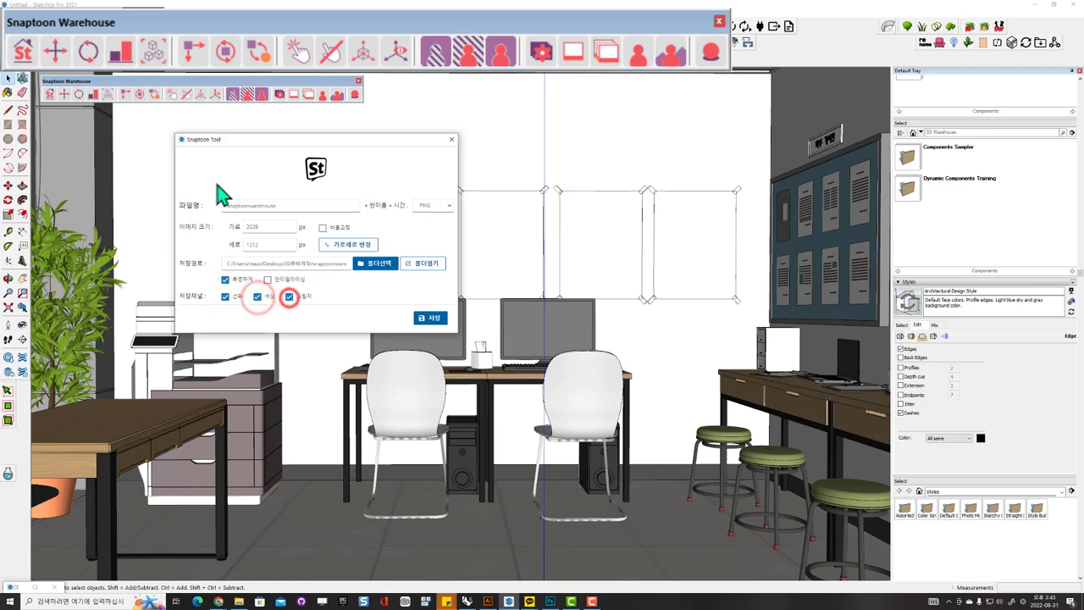
{"action": "left_click", "coordinate": [432, 319]}
{"action": "left_click", "coordinate": [598, 317]}
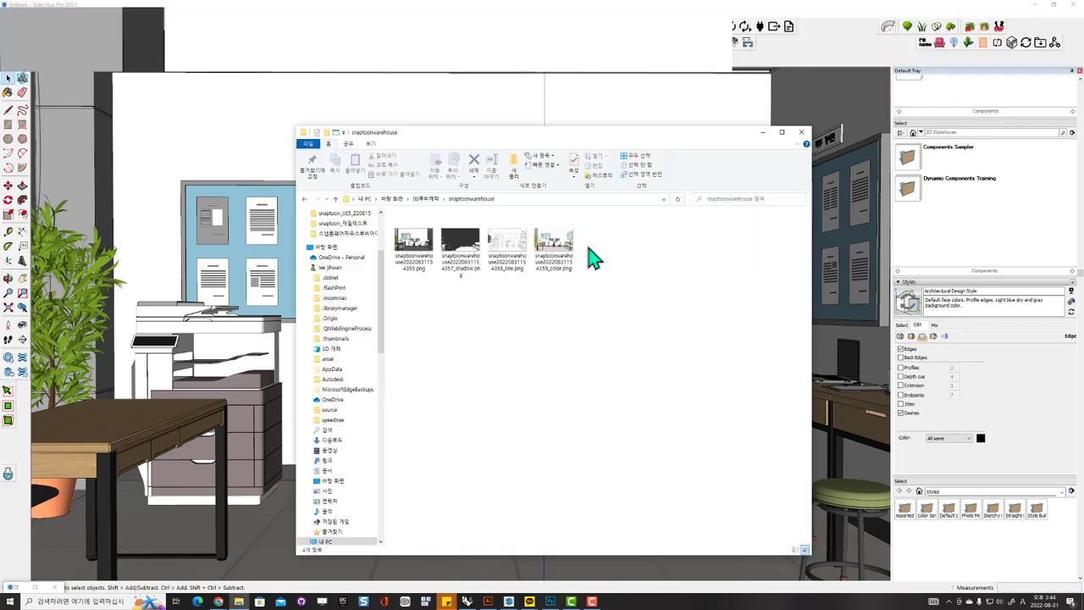
Step: Step through the exported scene PNGs in the image viewer, then close it and narrow the folder pane
{"action": "left_click", "coordinate": [413, 253]}
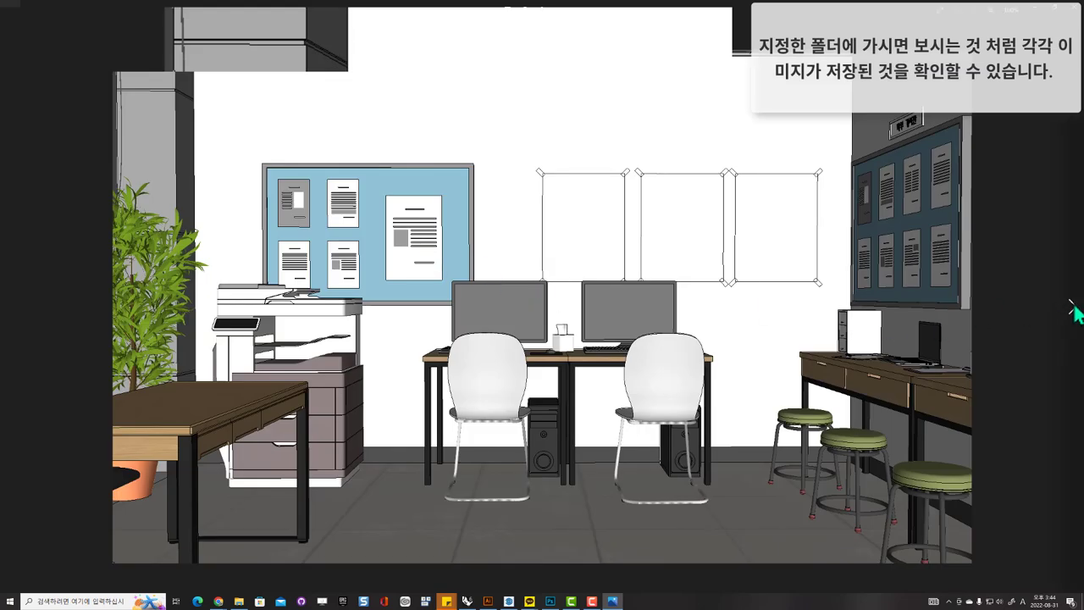
{"action": "left_click", "coordinate": [1073, 306]}
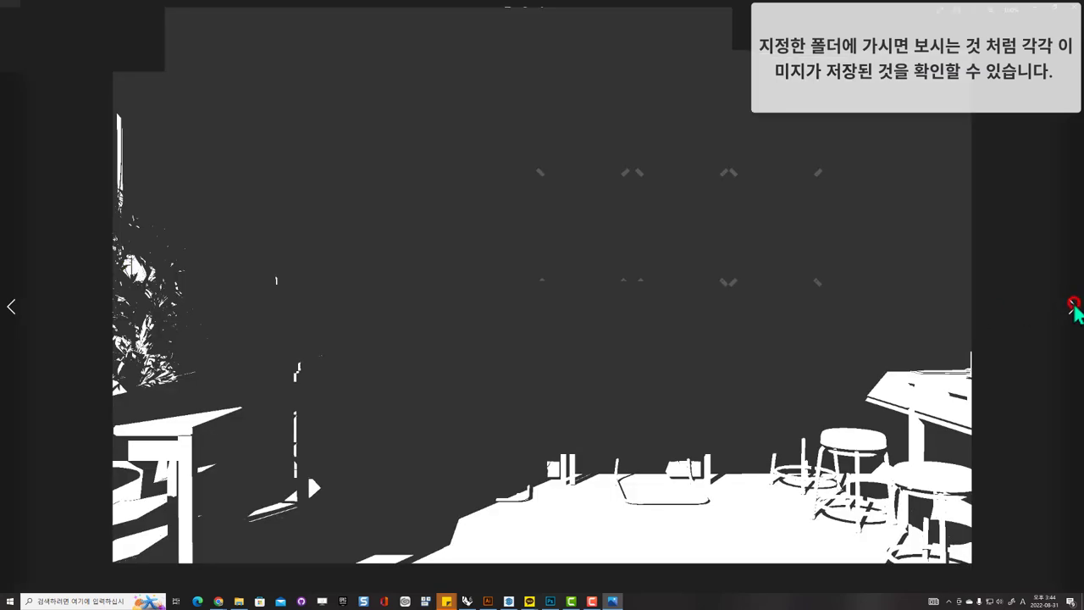
{"action": "left_click", "coordinate": [1073, 307]}
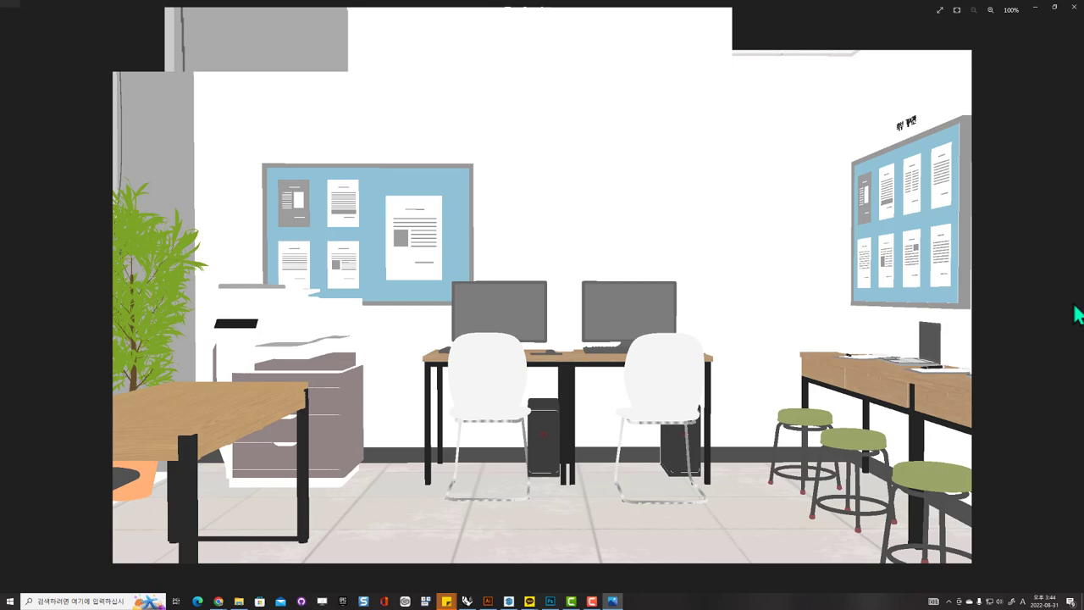
{"action": "left_click", "coordinate": [10, 306]}
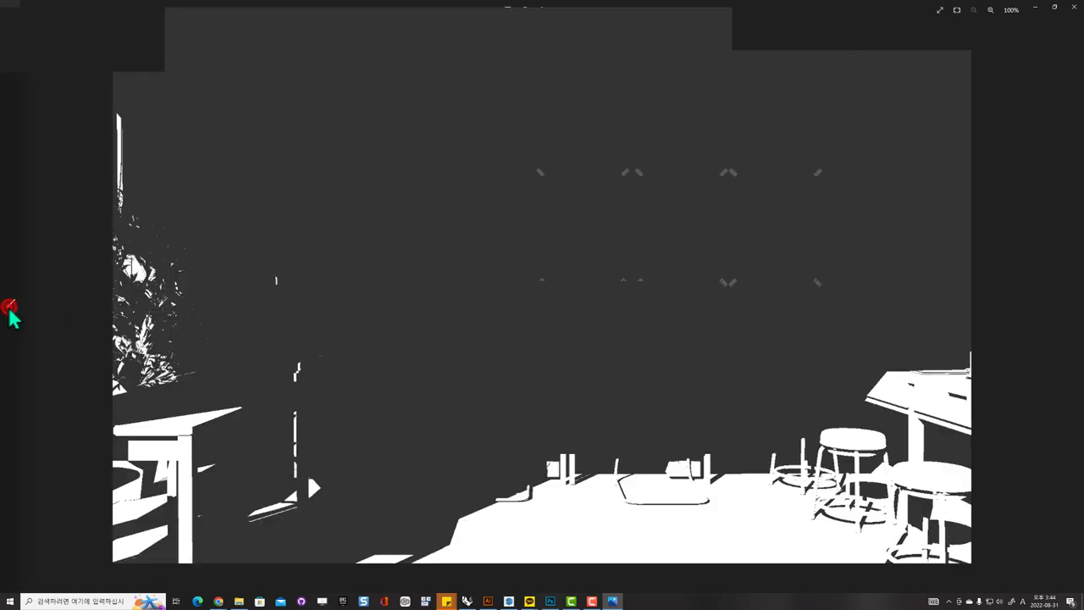
{"action": "left_click", "coordinate": [1072, 8]}
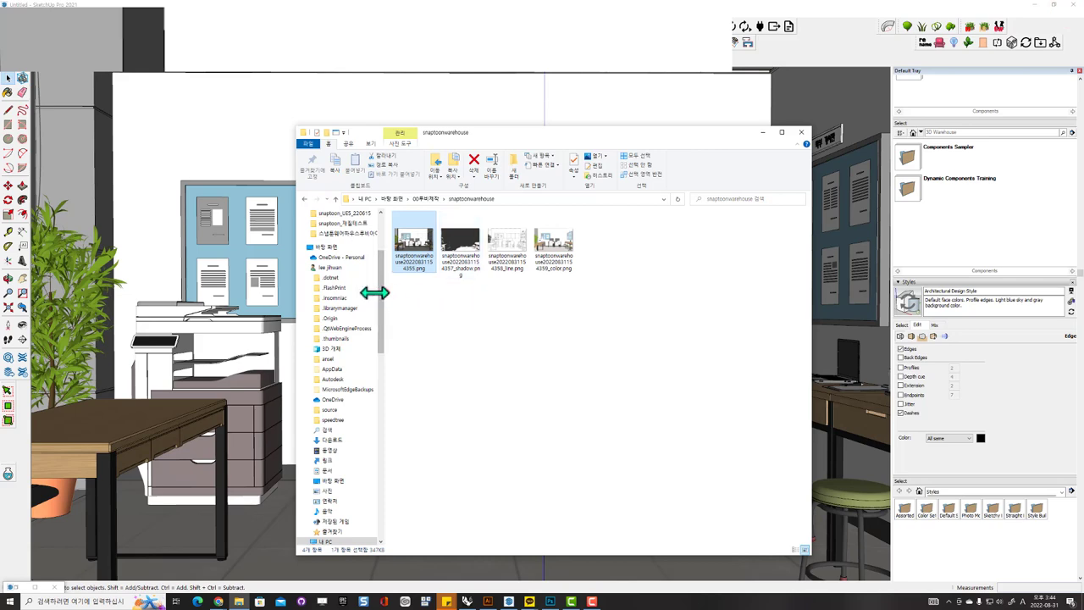
{"action": "left_click_drag", "start_coordinate": [380, 293], "coordinate": [338, 293]}
{"action": "scroll", "coordinate": [508, 301], "scroll_direction": "up", "scroll_amount": 3, "text": "ctrl"}
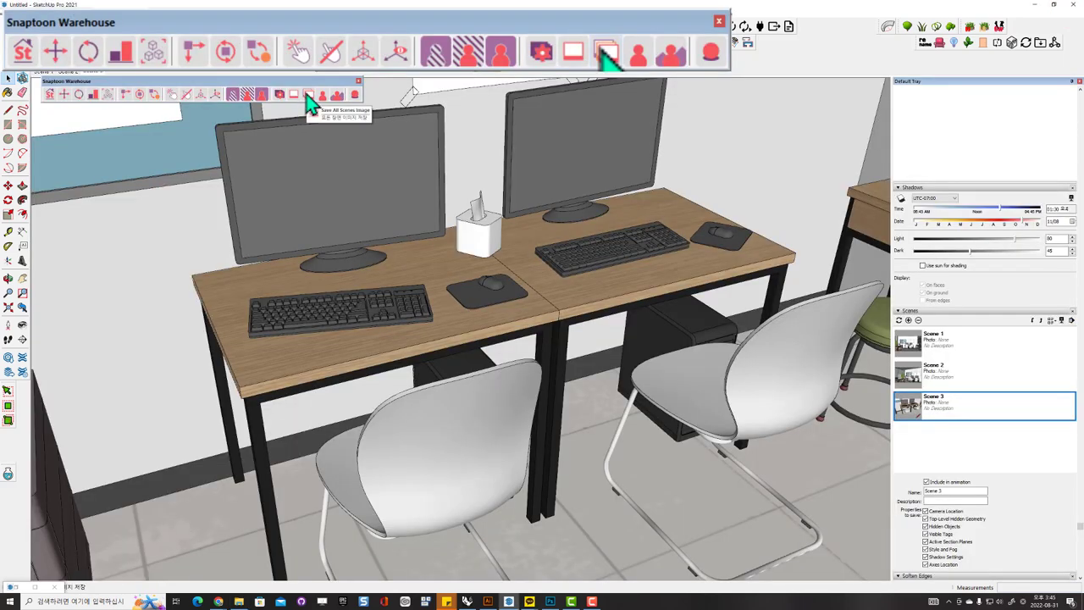
Step: Run Snaptoon's Save All Scenes Image to export PNGs for Scenes 1, 2 and 3
{"action": "left_click", "coordinate": [307, 96]}
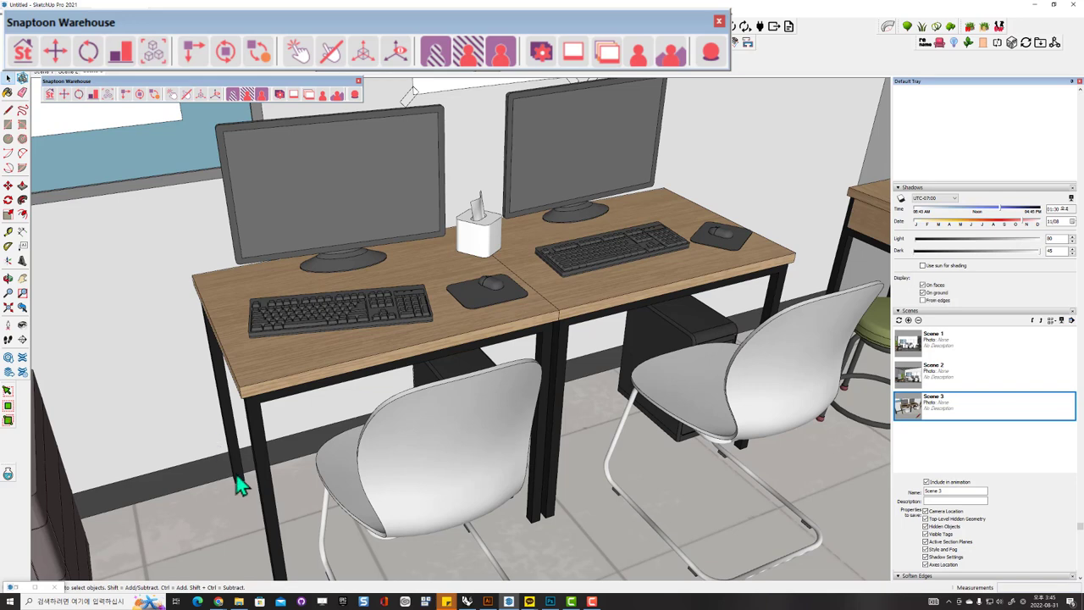
{"action": "mouse_move", "coordinate": [239, 602]}
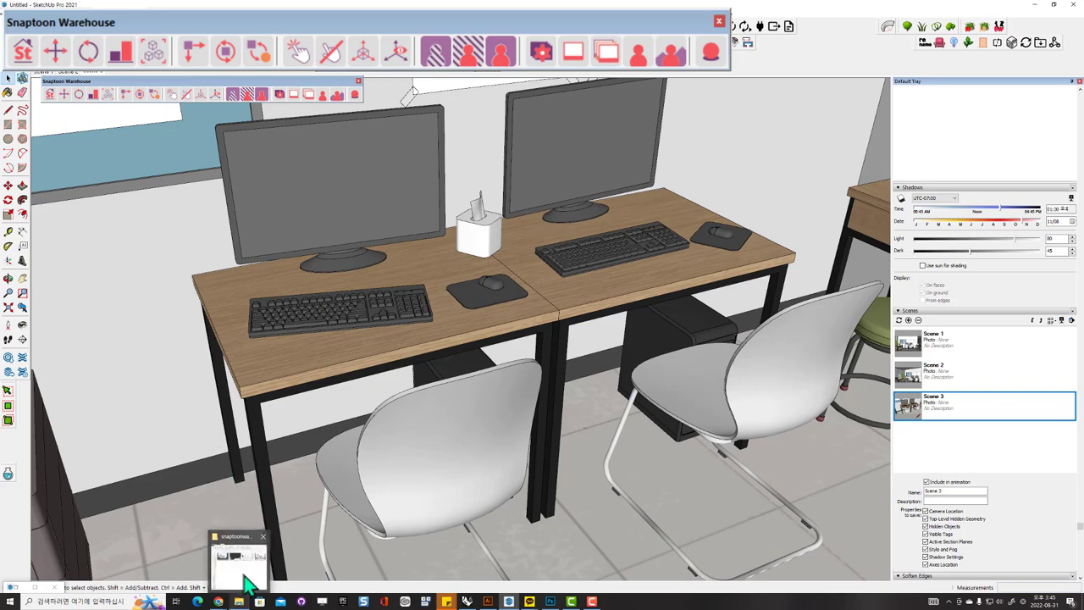
Step: Bring up the snaptoonwarehouse folder and widen it to browse the scene PNG thumbnails
{"action": "left_click", "coordinate": [243, 573]}
{"action": "left_click_drag", "start_coordinate": [500, 133], "coordinate": [389, 83]}
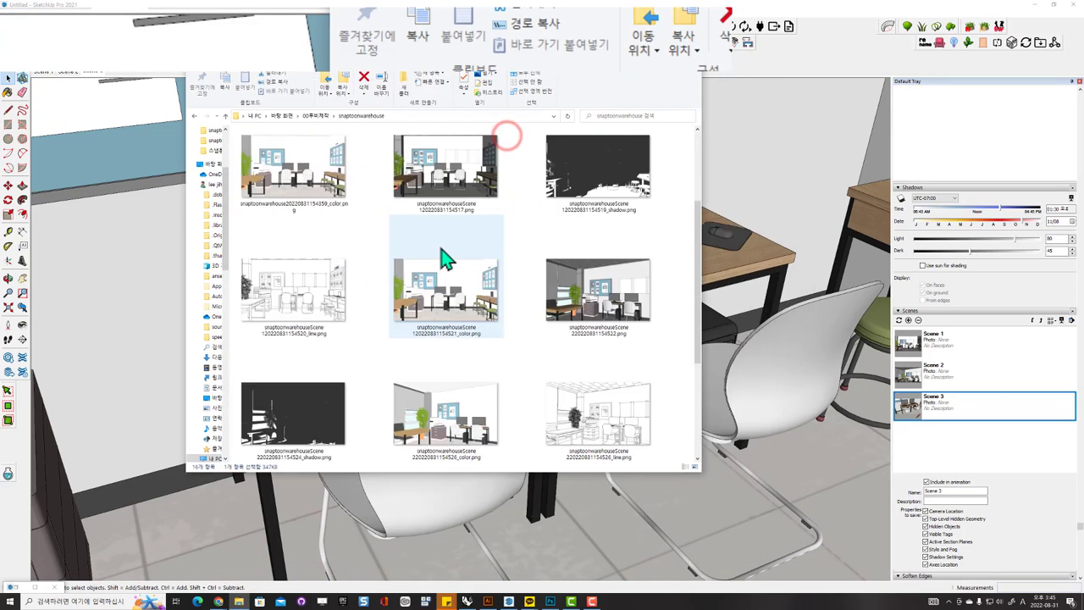
{"action": "scroll", "coordinate": [443, 249], "scroll_direction": "down", "scroll_amount": 2}
{"action": "left_click_drag", "start_coordinate": [700, 338], "coordinate": [861, 332]}
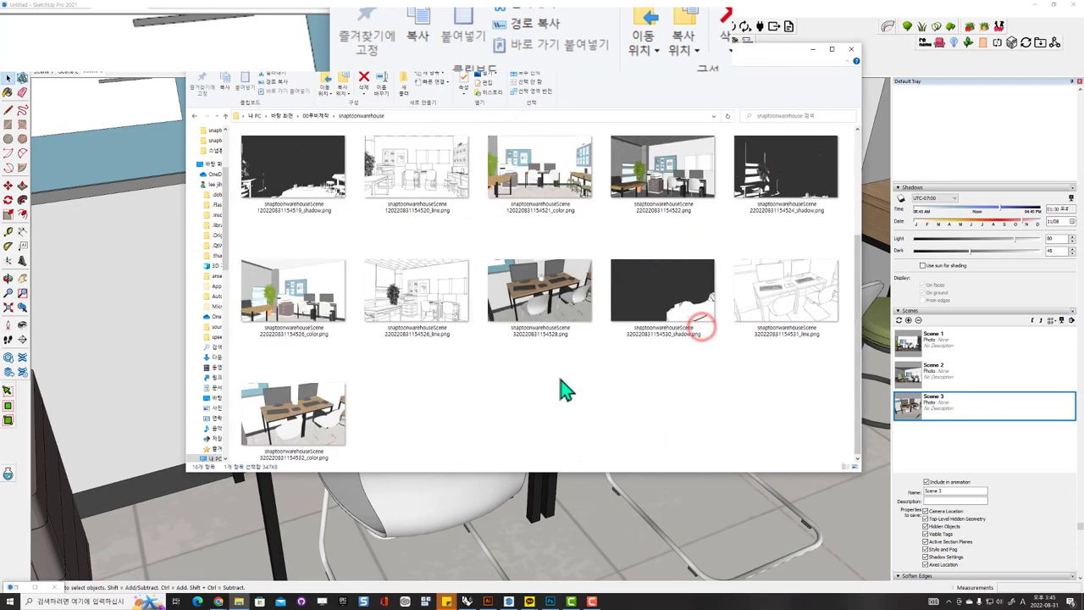
{"action": "scroll", "coordinate": [693, 237], "scroll_direction": "up", "scroll_amount": 2}
{"action": "scroll", "coordinate": [695, 235], "scroll_direction": "down", "scroll_amount": 2}
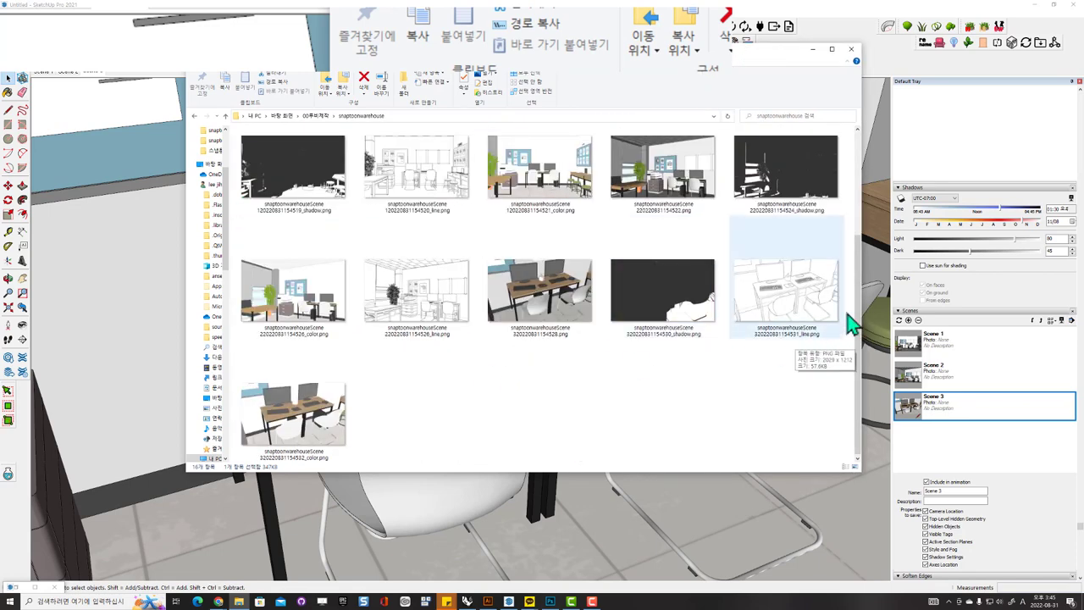
Step: Resize the folder window to four thumbnail columns and more rows, then close it
{"action": "left_click_drag", "start_coordinate": [861, 308], "coordinate": [649, 319]}
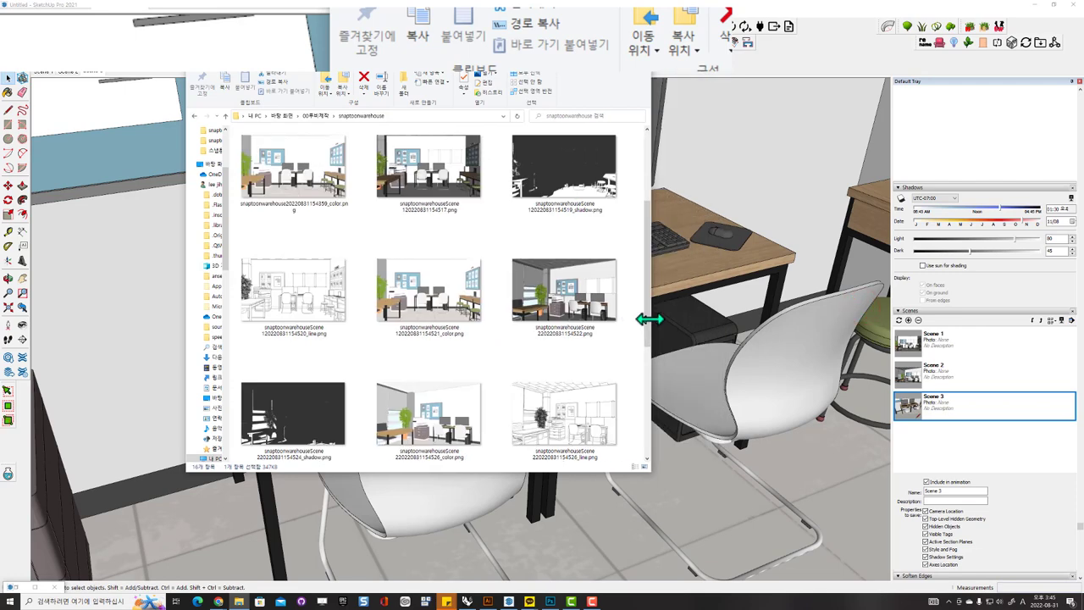
{"action": "left_click_drag", "start_coordinate": [649, 319], "coordinate": [713, 319]}
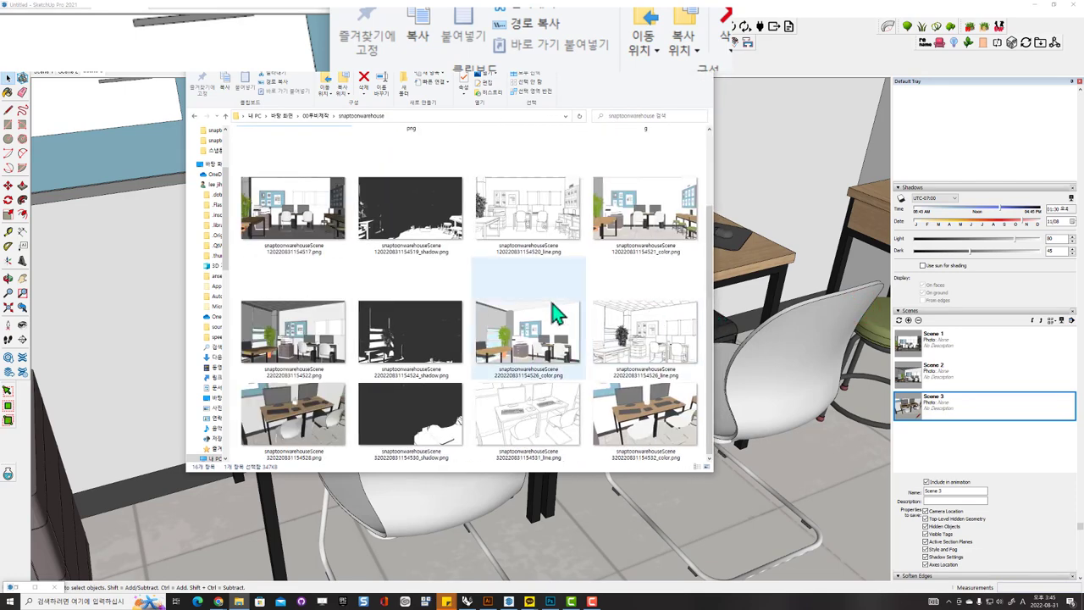
{"action": "scroll", "coordinate": [551, 339], "scroll_direction": "up", "scroll_amount": 1}
{"action": "scroll", "coordinate": [542, 351], "scroll_direction": "down", "scroll_amount": 1}
{"action": "scroll", "coordinate": [551, 351], "scroll_direction": "up", "scroll_amount": 1}
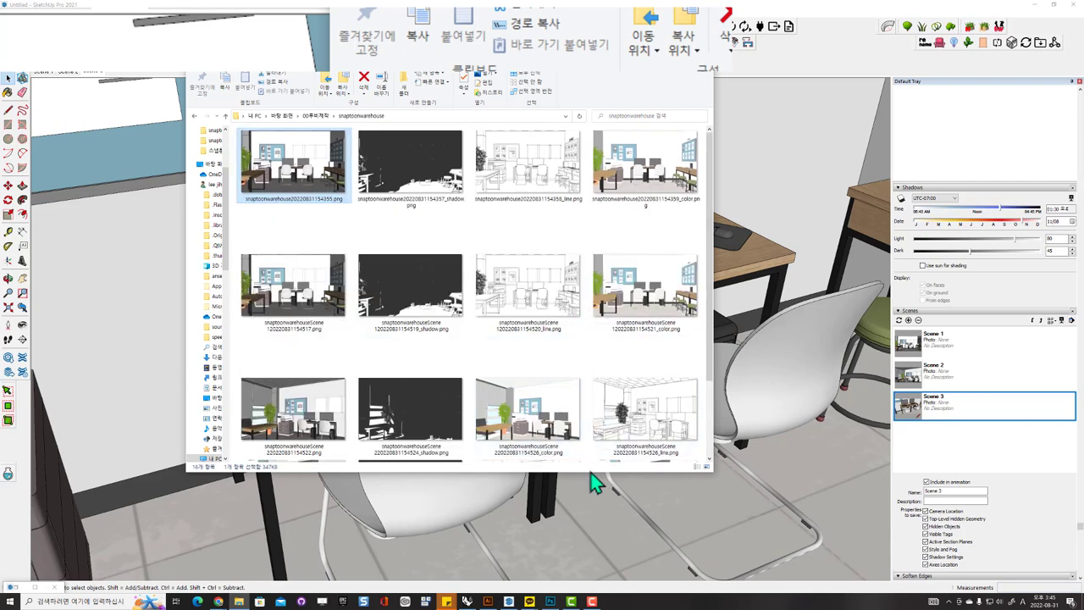
{"action": "left_click_drag", "start_coordinate": [589, 473], "coordinate": [593, 574]}
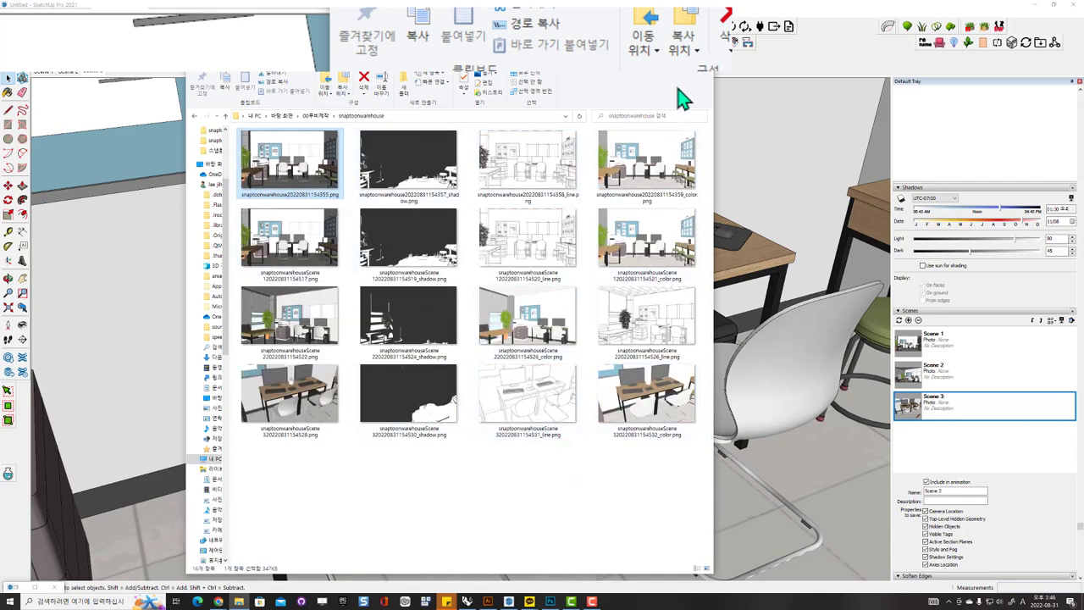
{"action": "left_click", "coordinate": [734, 40]}
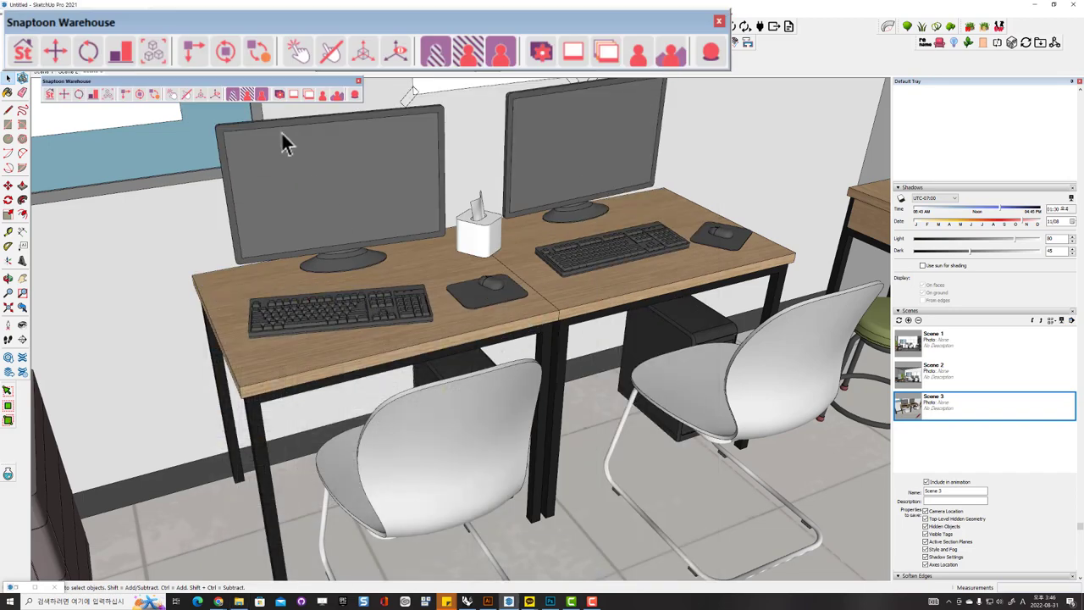
Step: Select the left chair from a low front view and export chair-only _f and chair-removed _b PNG sets
{"action": "middle_click_drag", "start_coordinate": [484, 290], "coordinate": [318, 297]}
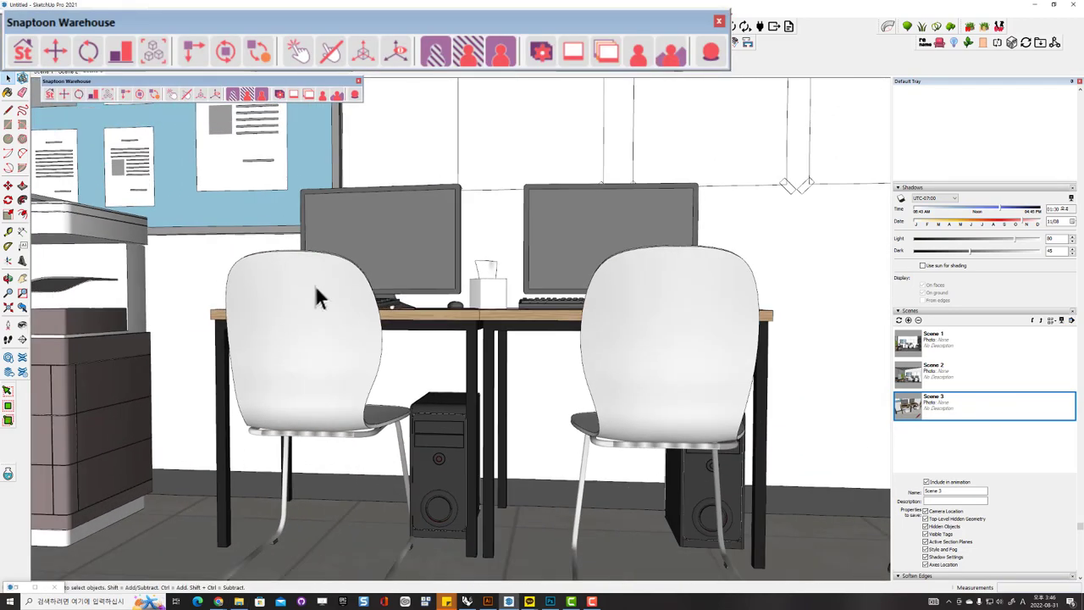
{"action": "left_click", "coordinate": [341, 258]}
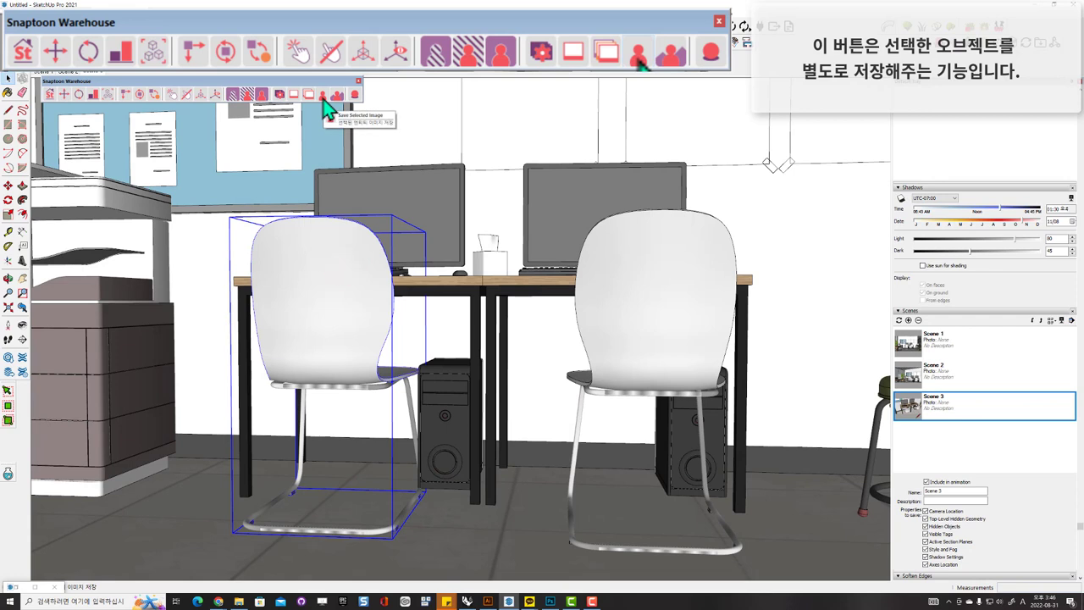
{"action": "left_click", "coordinate": [323, 96]}
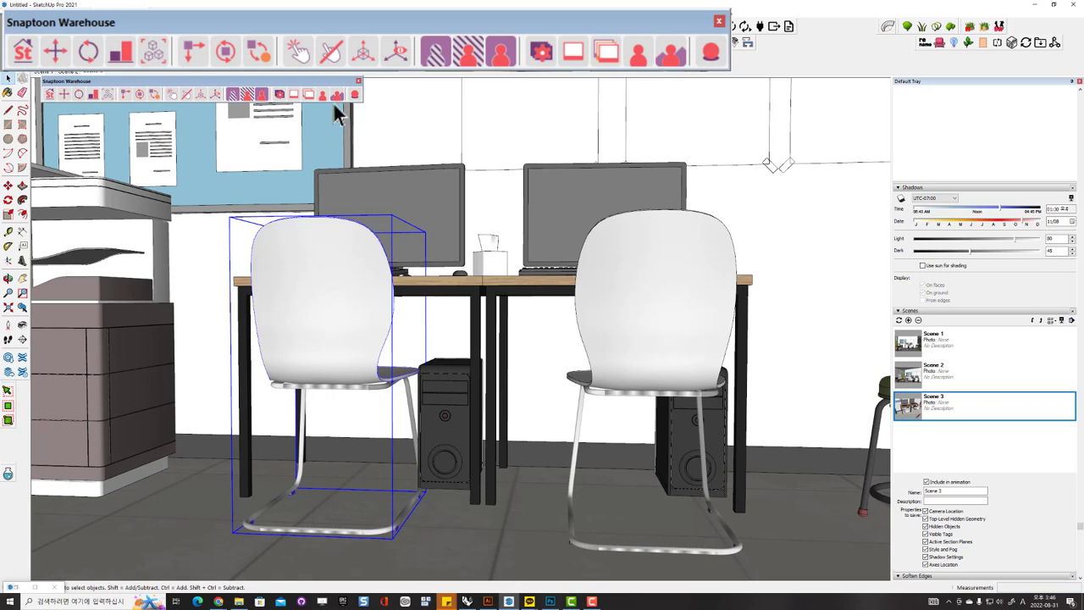
{"action": "left_click", "coordinate": [237, 601]}
{"action": "left_click", "coordinate": [274, 240]}
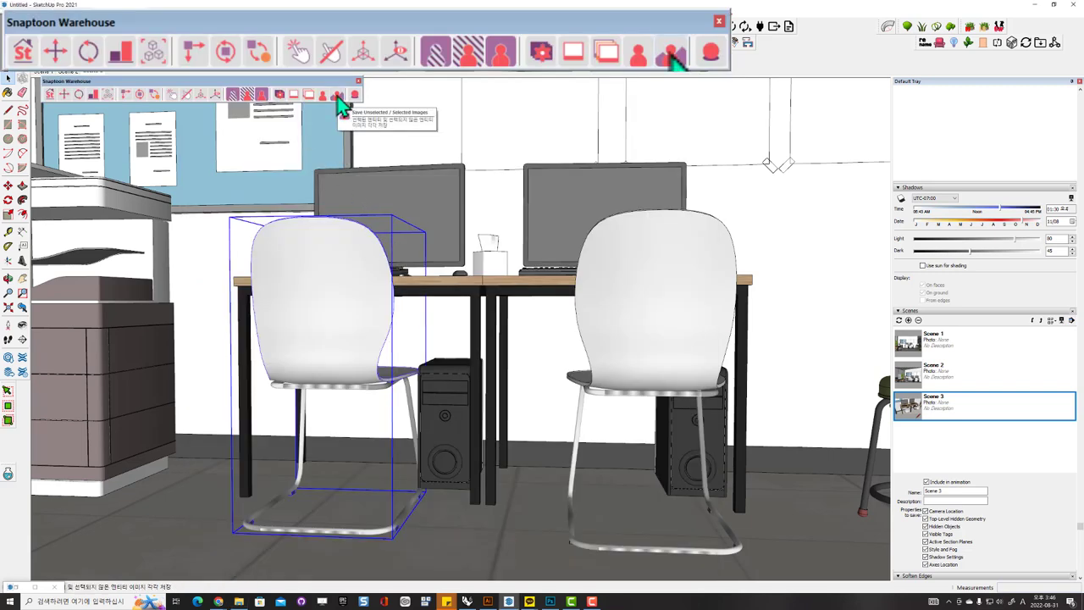
{"action": "left_click", "coordinate": [337, 96]}
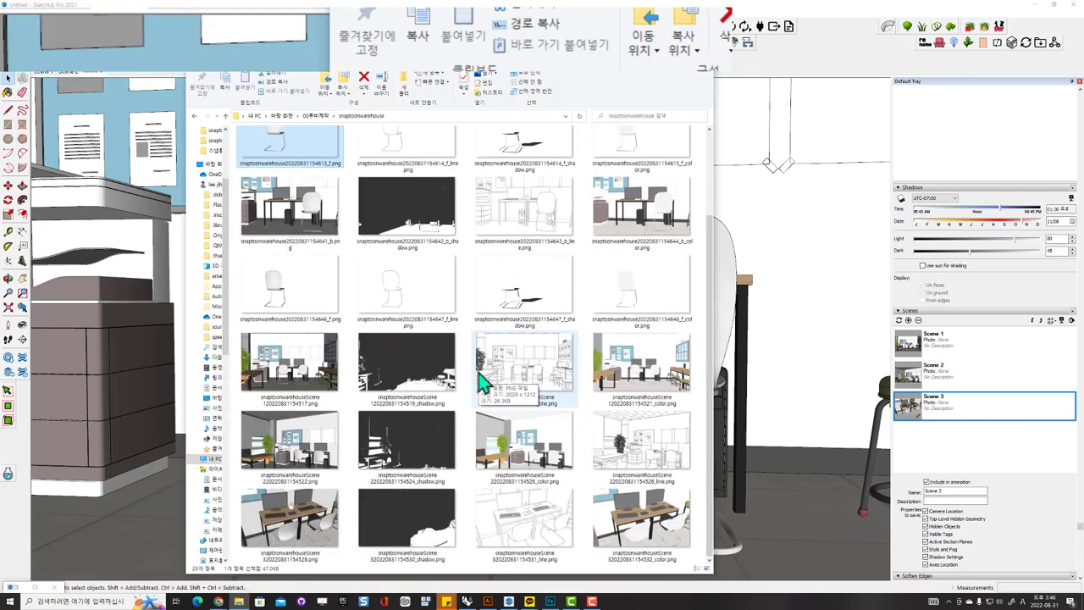
Step: Click through the four exported chair thumbnails in the snaptoonwarehouse folder
{"action": "scroll", "coordinate": [432, 322], "scroll_direction": "up", "scroll_amount": 1}
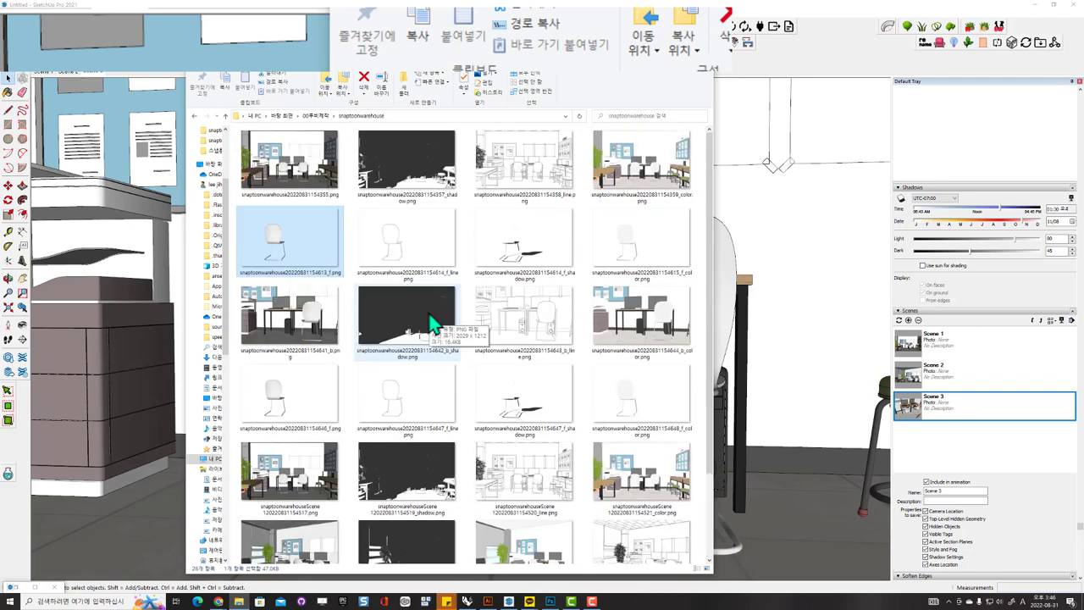
{"action": "left_click", "coordinate": [302, 398]}
{"action": "left_click", "coordinate": [414, 398]}
{"action": "left_click", "coordinate": [523, 405]}
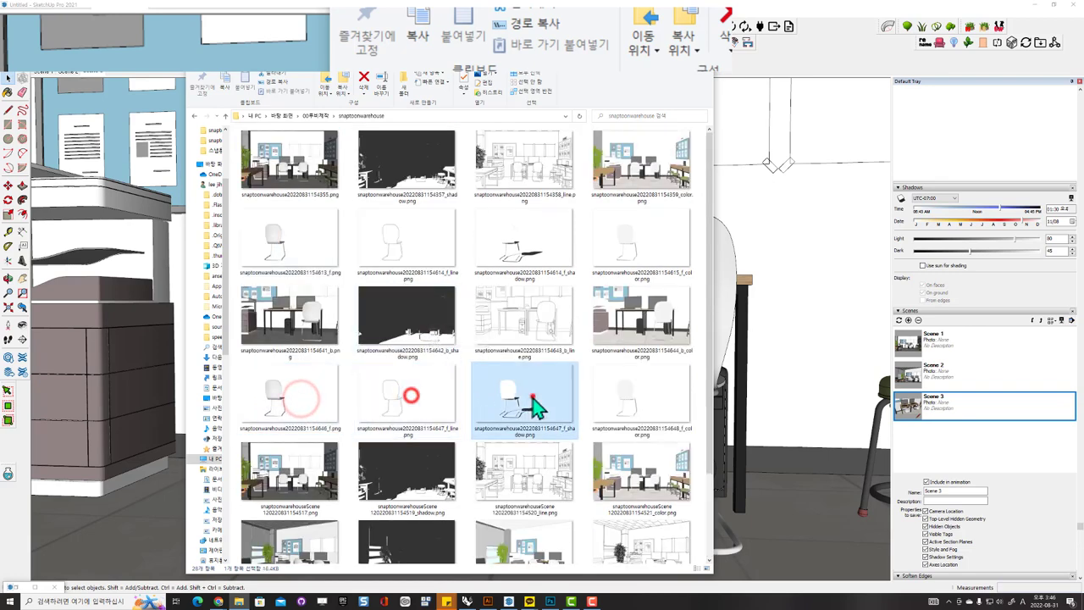
{"action": "left_click", "coordinate": [642, 398]}
{"action": "scroll", "coordinate": [644, 398], "scroll_direction": "down", "scroll_amount": 1}
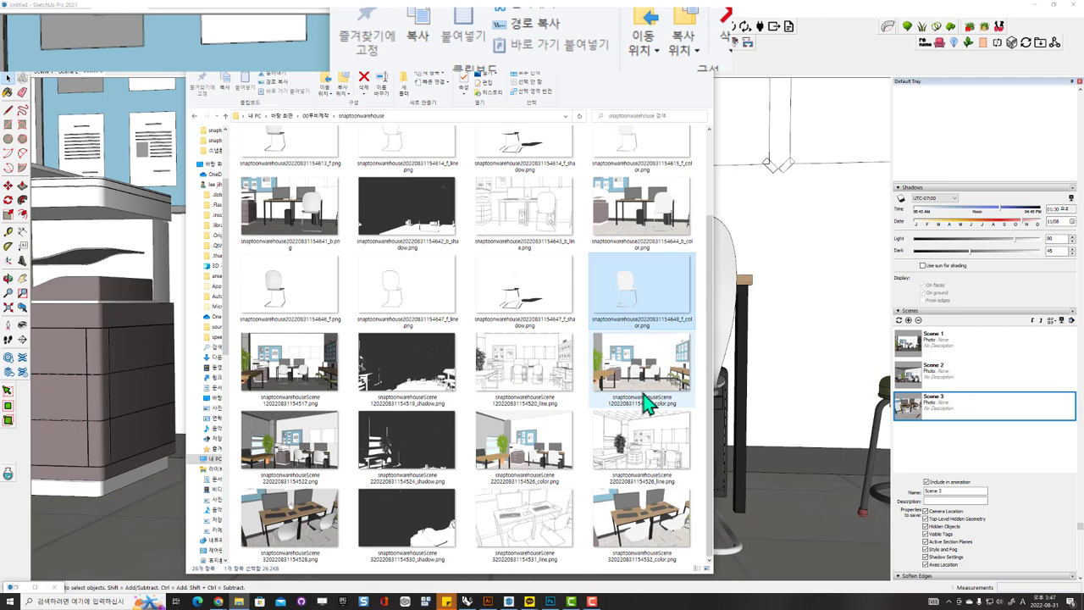
Step: Open the chair-removed _b background image full-screen, then close the viewer and the folder
{"action": "left_click", "coordinate": [432, 212]}
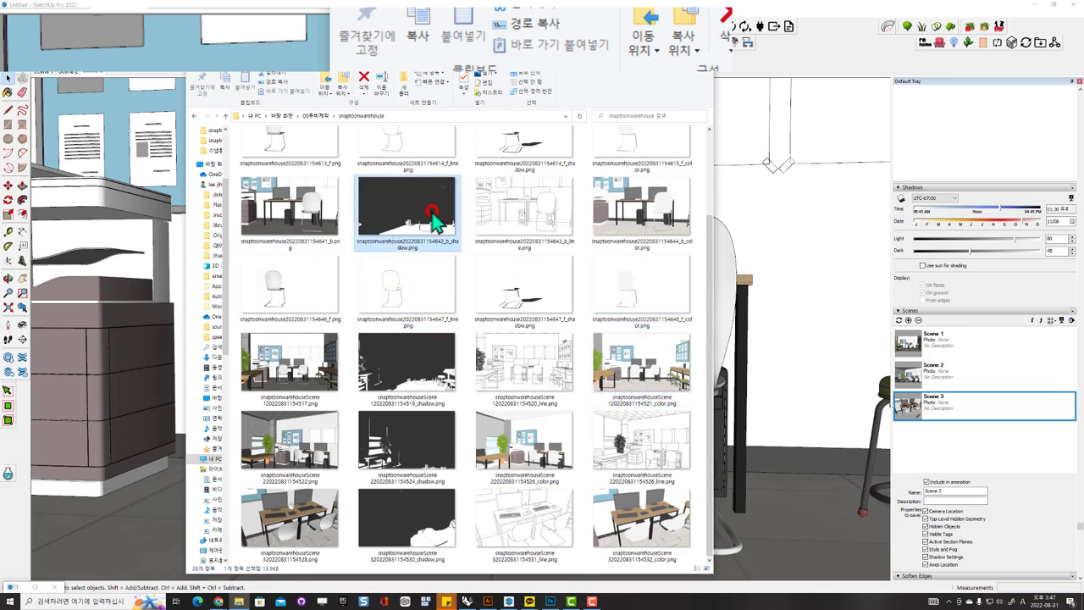
{"action": "left_click", "coordinate": [309, 212]}
{"action": "double_click", "coordinate": [299, 209]}
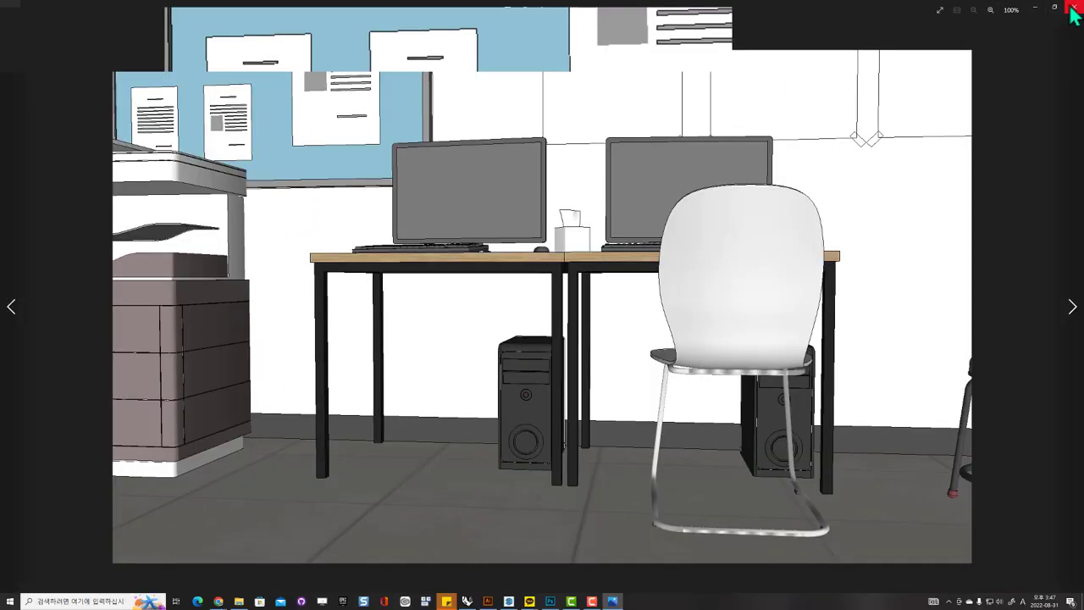
{"action": "left_click", "coordinate": [1074, 7]}
{"action": "left_click", "coordinate": [283, 213]}
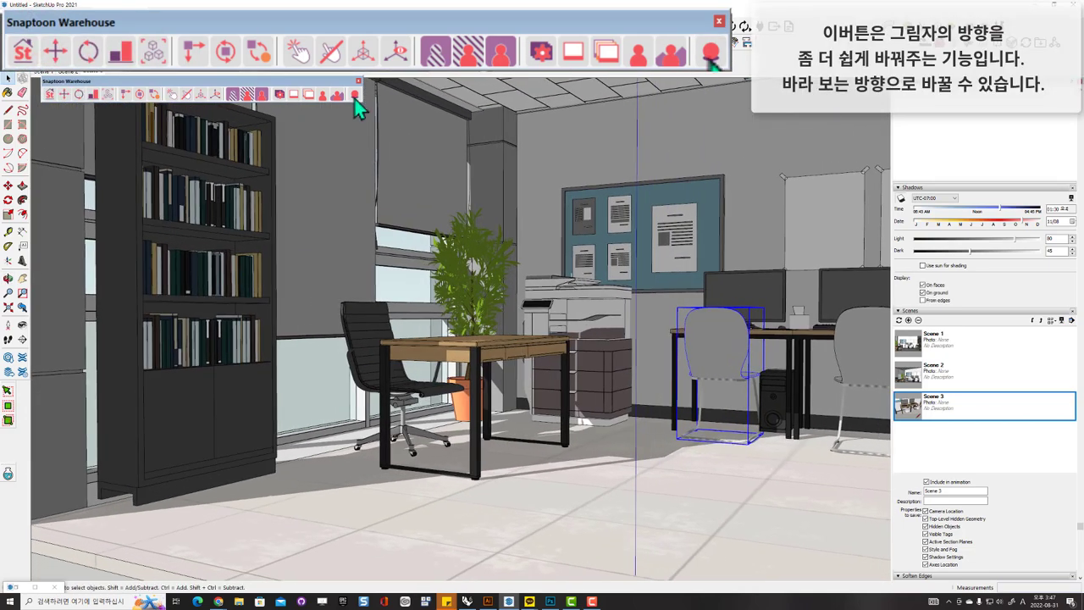
Step: Turn on view-aligned shadows, re-aiming the sun after orbiting and zooming toward the door side
{"action": "left_click", "coordinate": [355, 95]}
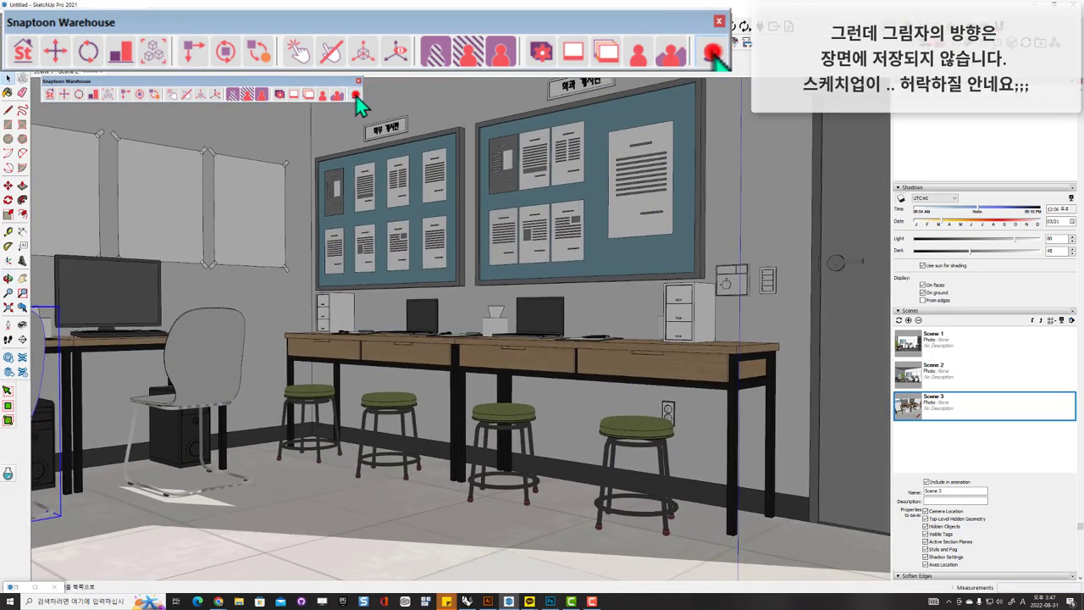
{"action": "mouse_move", "coordinate": [552, 240]}
{"action": "middle_mouse_down"}
{"action": "mouse_move", "coordinate": [417, 241]}
{"action": "mouse_move", "coordinate": [423, 218]}
{"action": "mouse_move", "coordinate": [453, 212]}
{"action": "mouse_move", "coordinate": [302, 213]}
{"action": "mouse_move", "coordinate": [310, 229]}
{"action": "mouse_move", "coordinate": [561, 223]}
{"action": "mouse_move", "coordinate": [509, 230]}
{"action": "middle_mouse_up"}
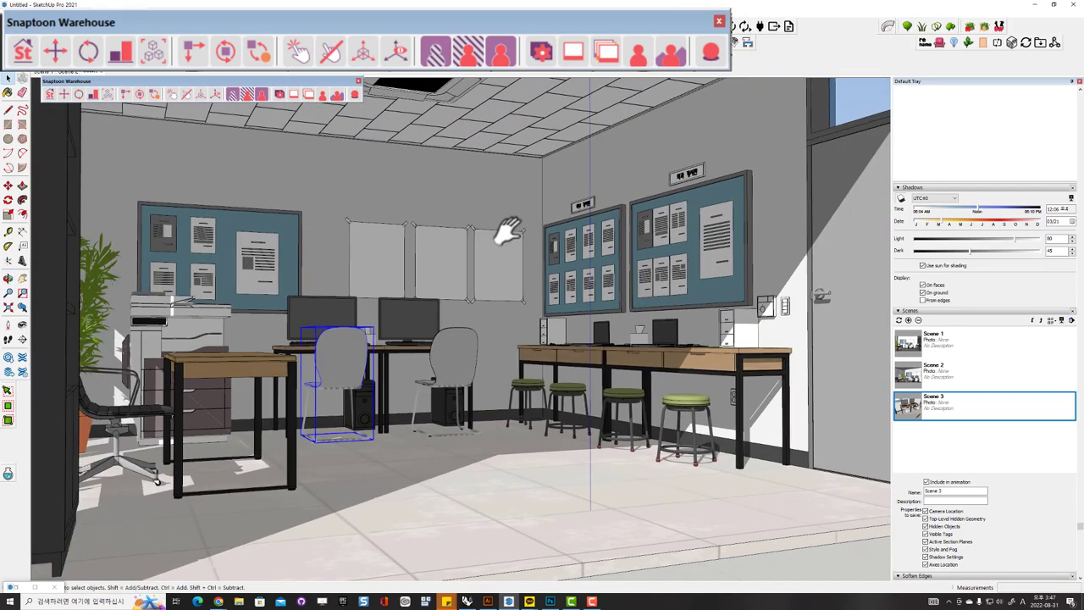
{"action": "left_click", "coordinate": [355, 96]}
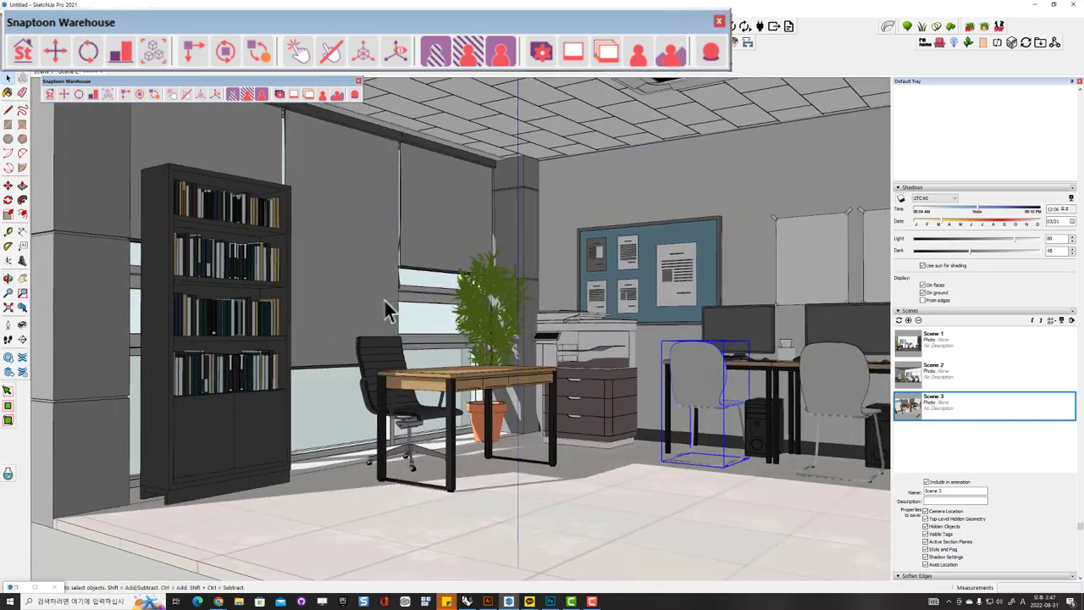
{"action": "scroll", "coordinate": [398, 306], "scroll_direction": "up", "scroll_amount": 2}
{"action": "left_click", "coordinate": [355, 95]}
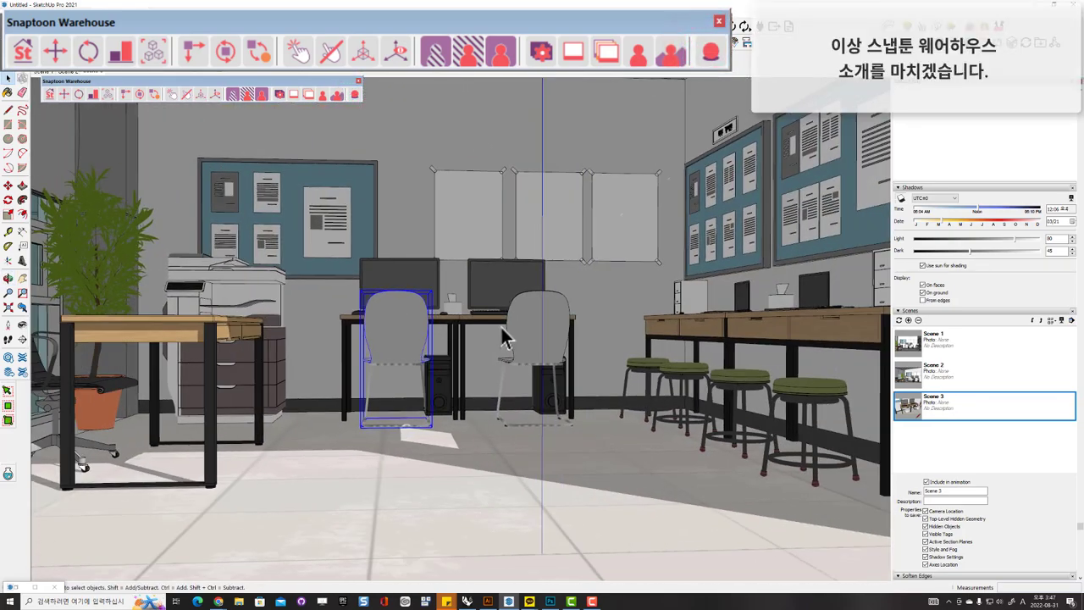
{"action": "middle_click_drag", "start_coordinate": [503, 336], "coordinate": [559, 261]}
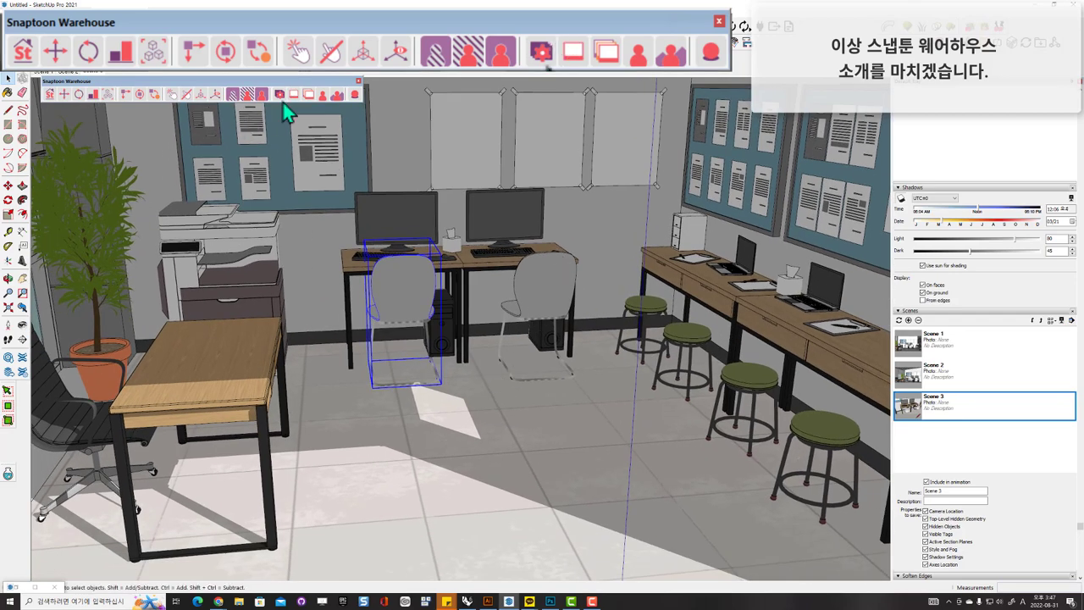
{"action": "left_click", "coordinate": [50, 94]}
{"action": "scroll", "coordinate": [508, 338], "scroll_direction": "down", "scroll_amount": 3}
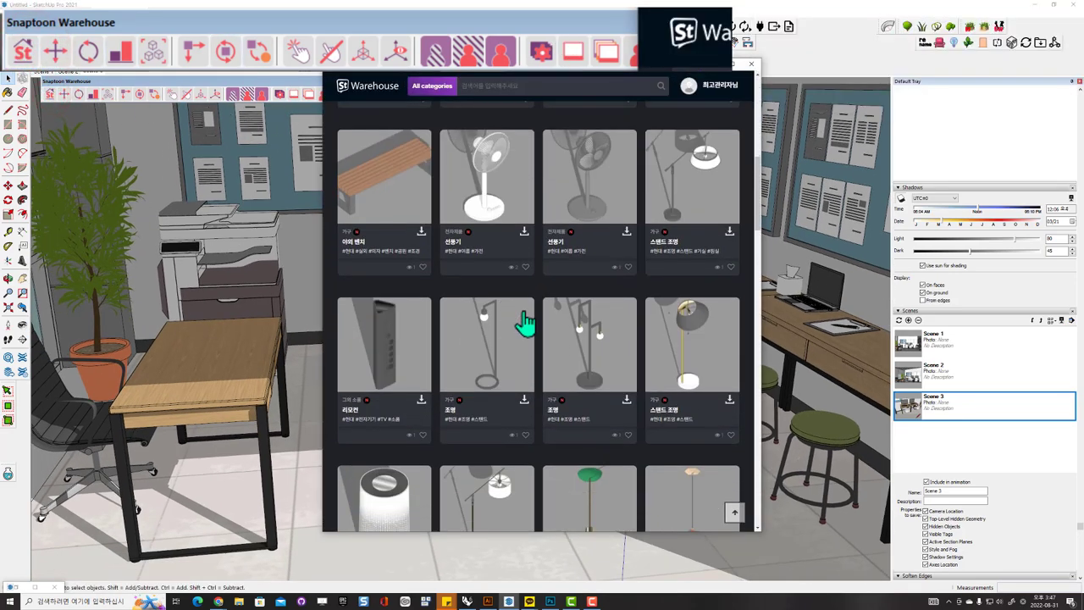
{"action": "left_click", "coordinate": [750, 85]}
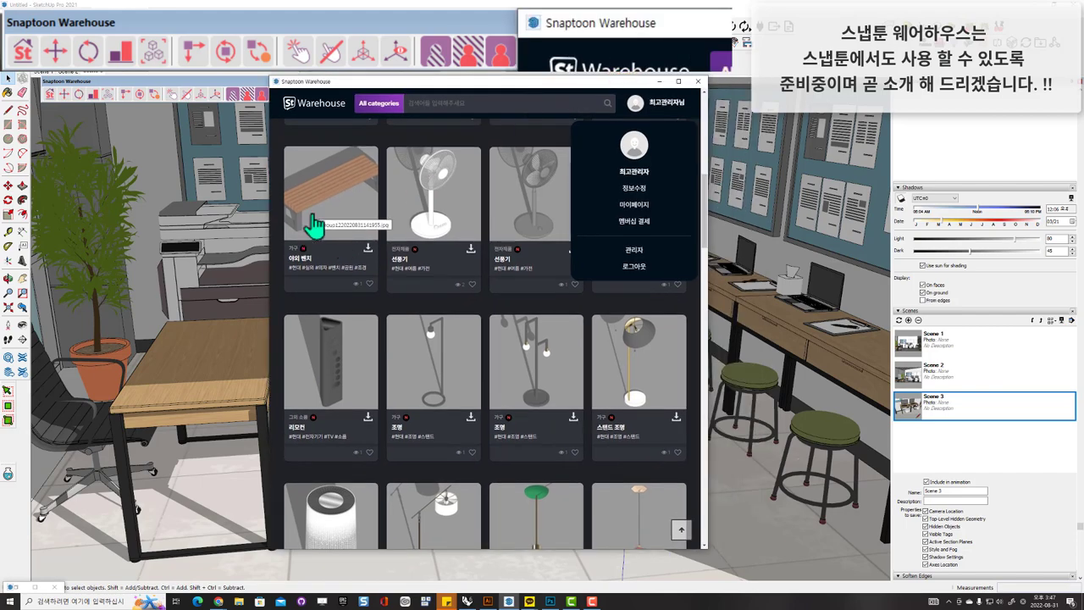
{"action": "left_click", "coordinate": [658, 81]}
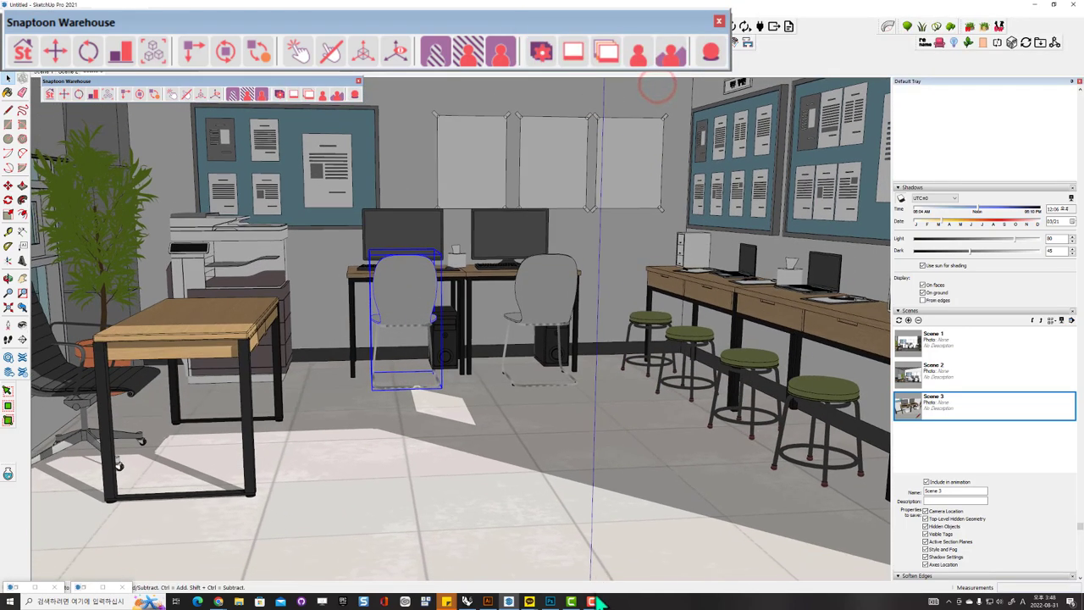